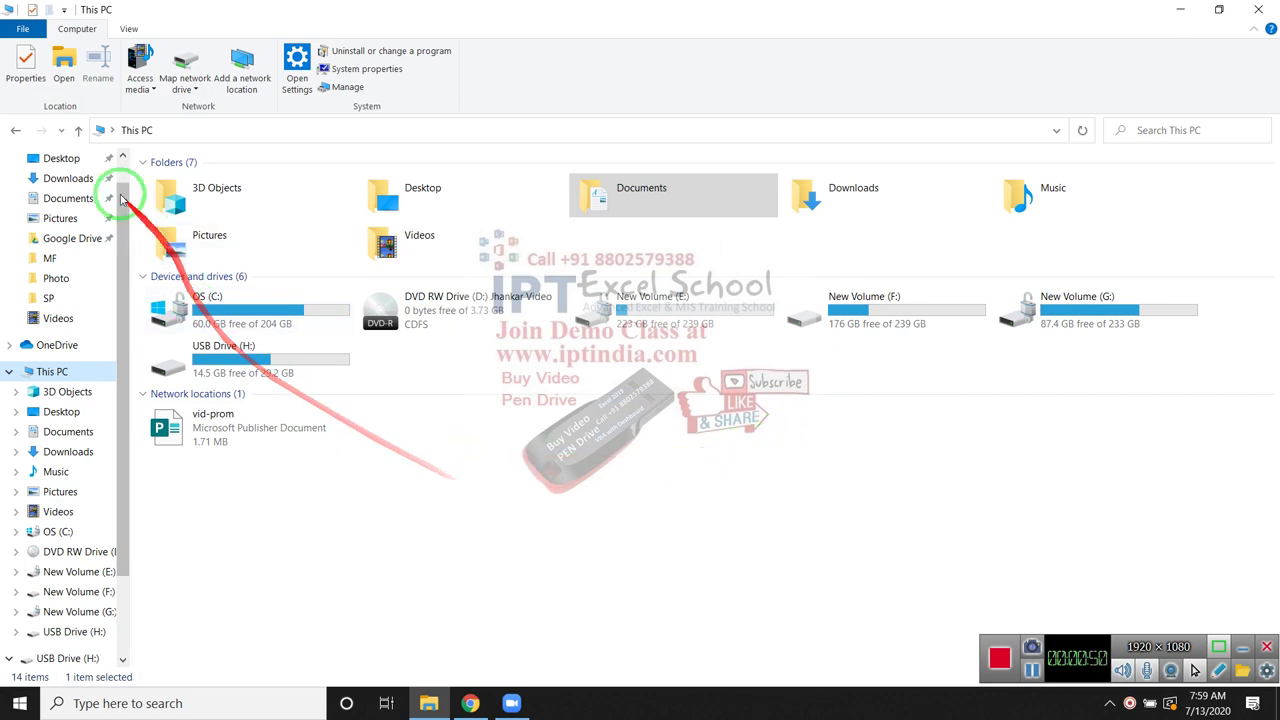
click(50, 200)
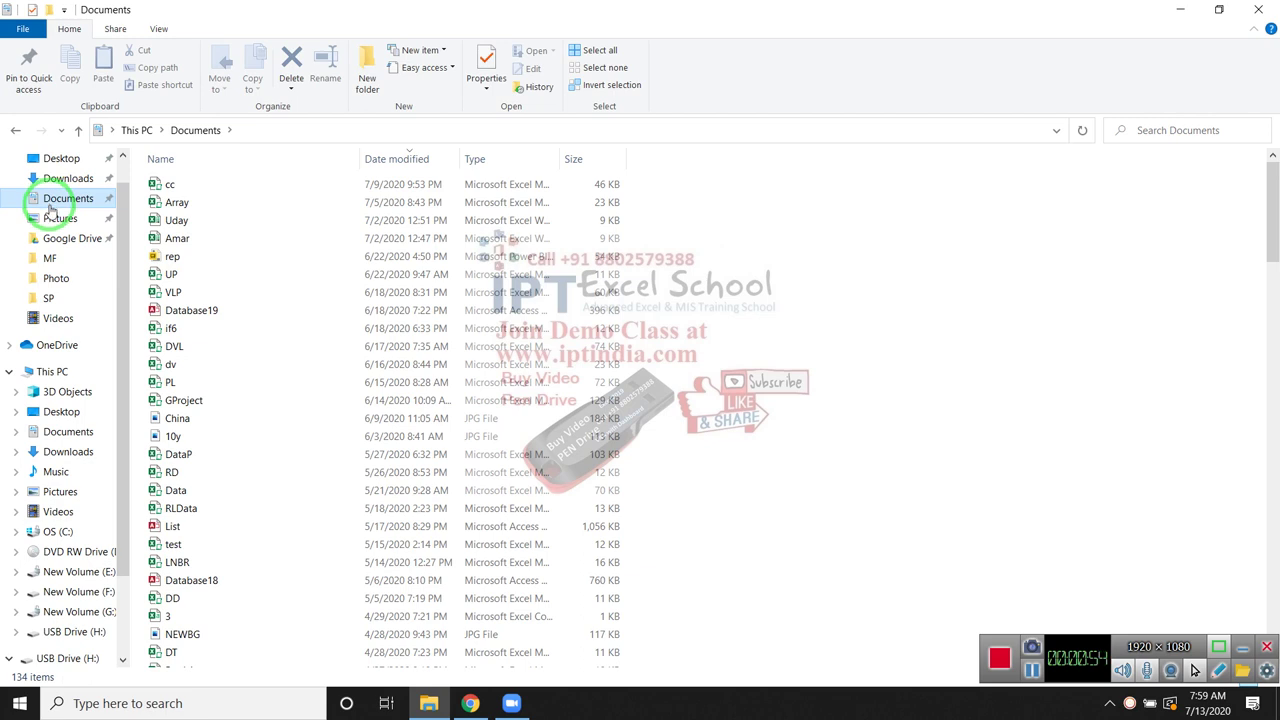
click(18, 132)
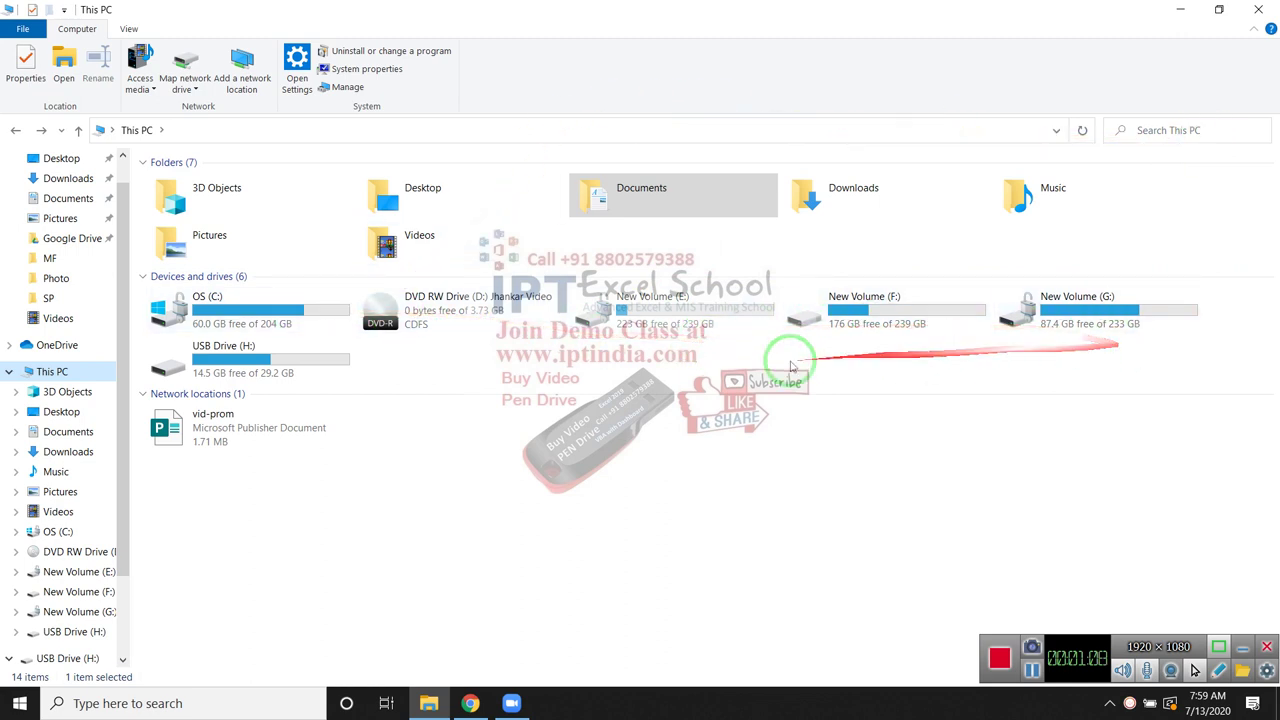
mouse_move(283, 358)
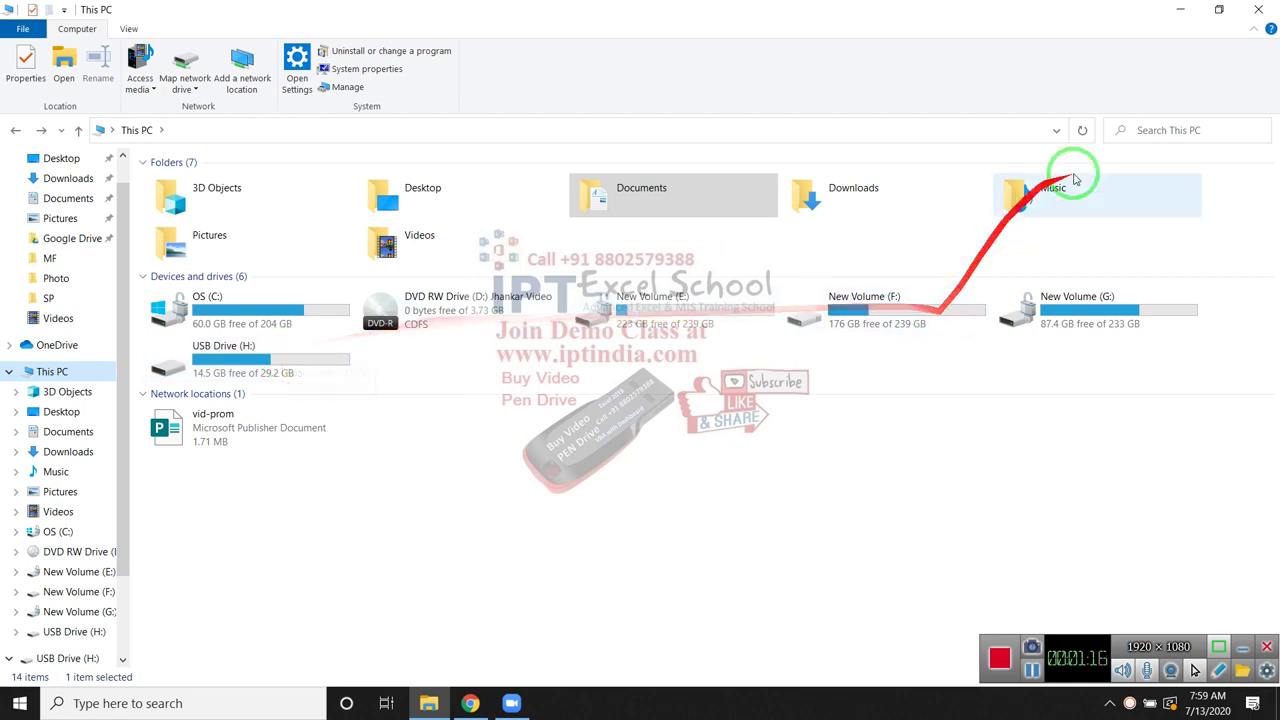
click(1190, 128)
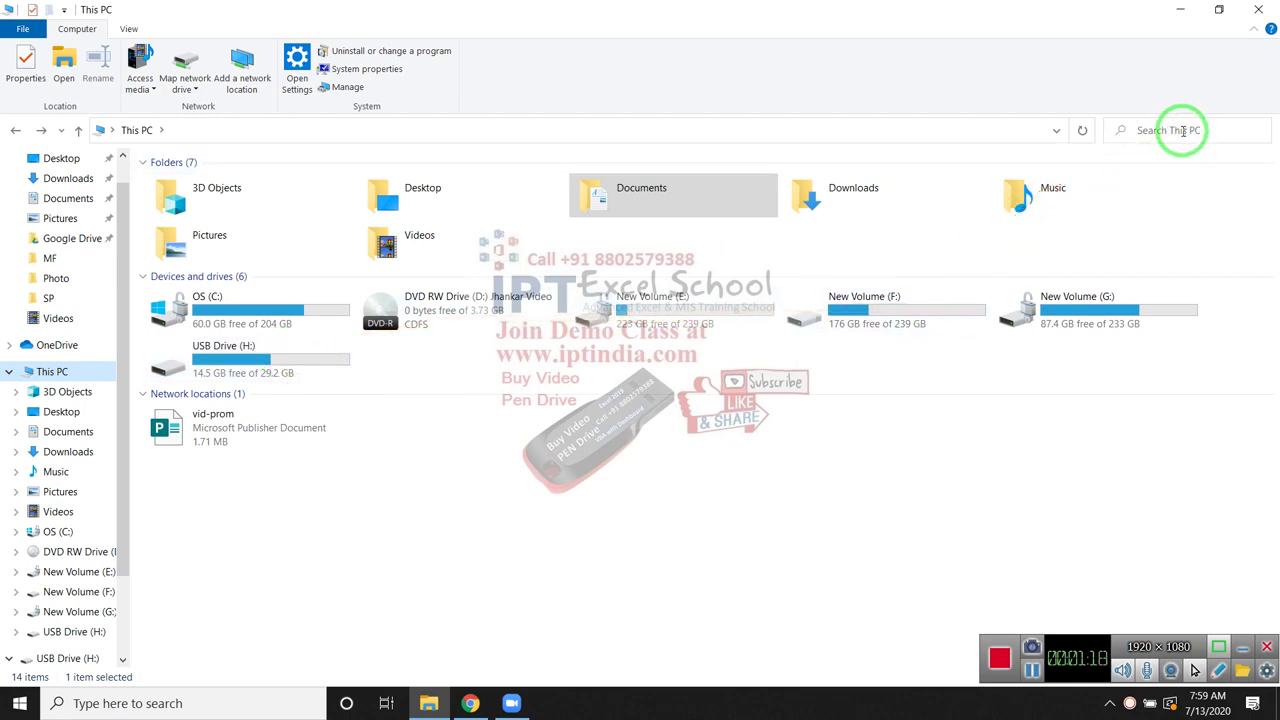
Search This PC for 'data', then refine the term to 'data.xls' and rerun the search
click(1150, 135)
click(1171, 129)
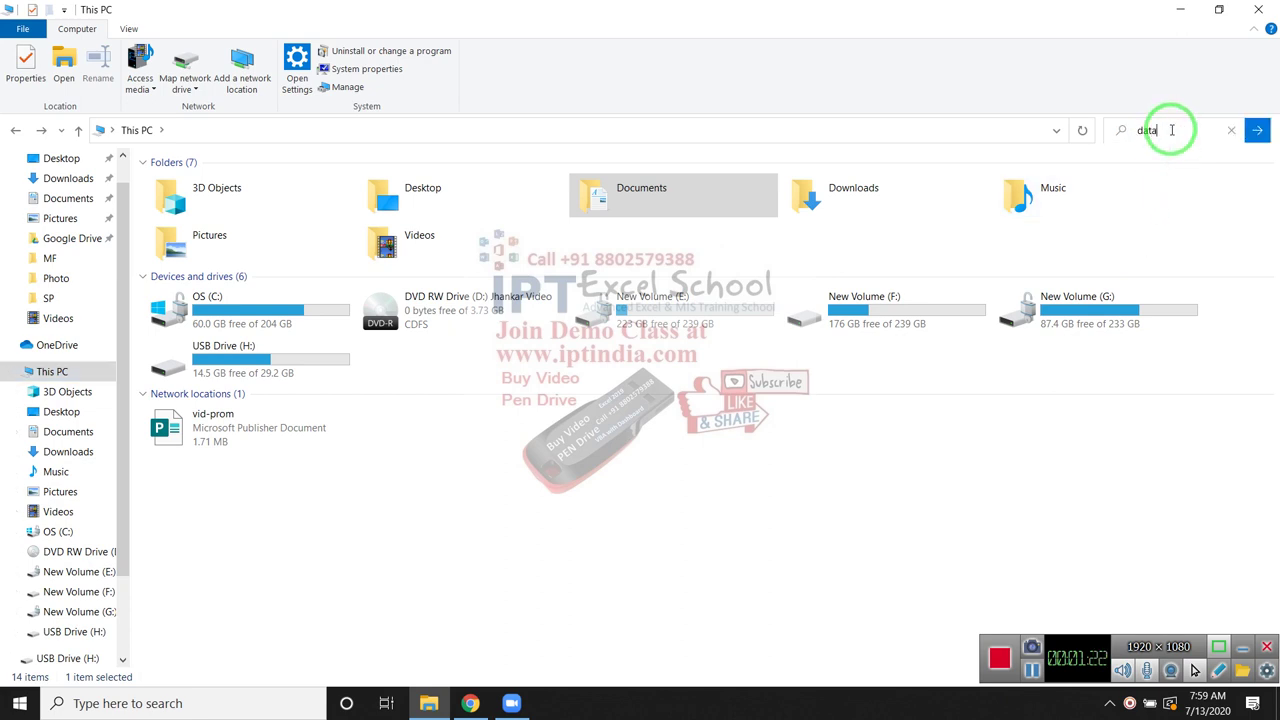
text(data)
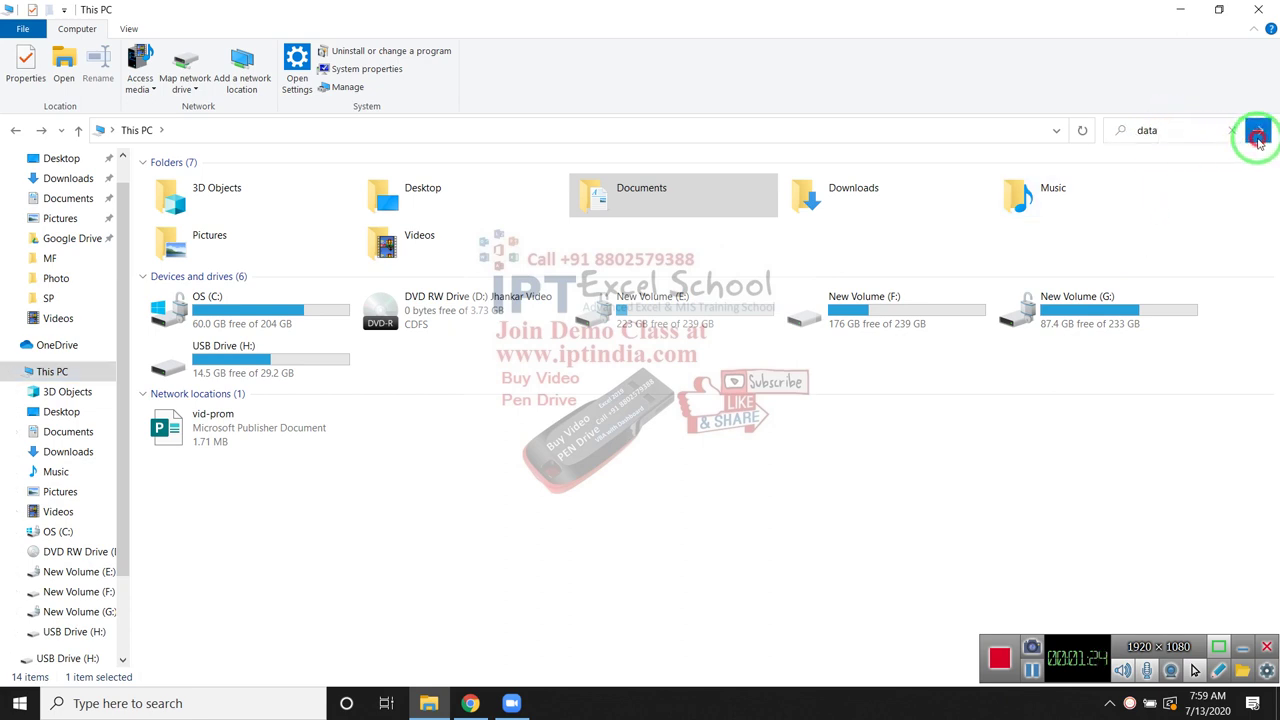
click(1257, 133)
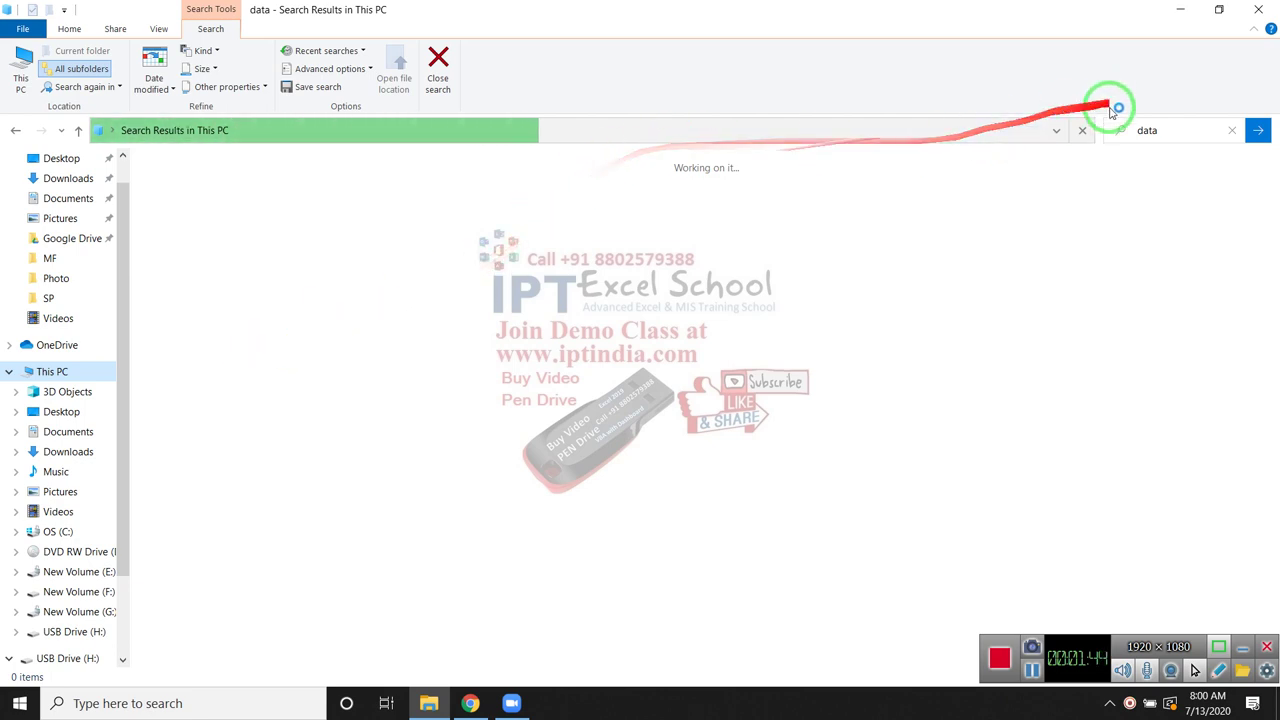
click(1171, 135)
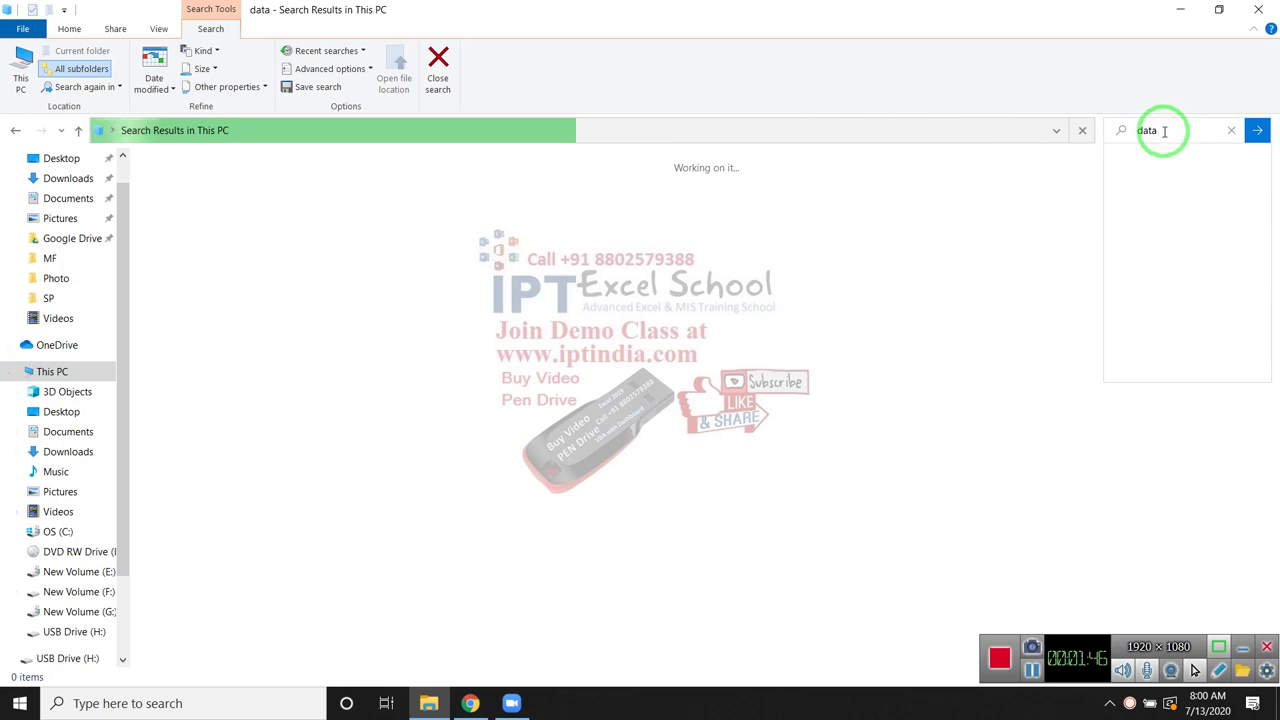
text(.xls)
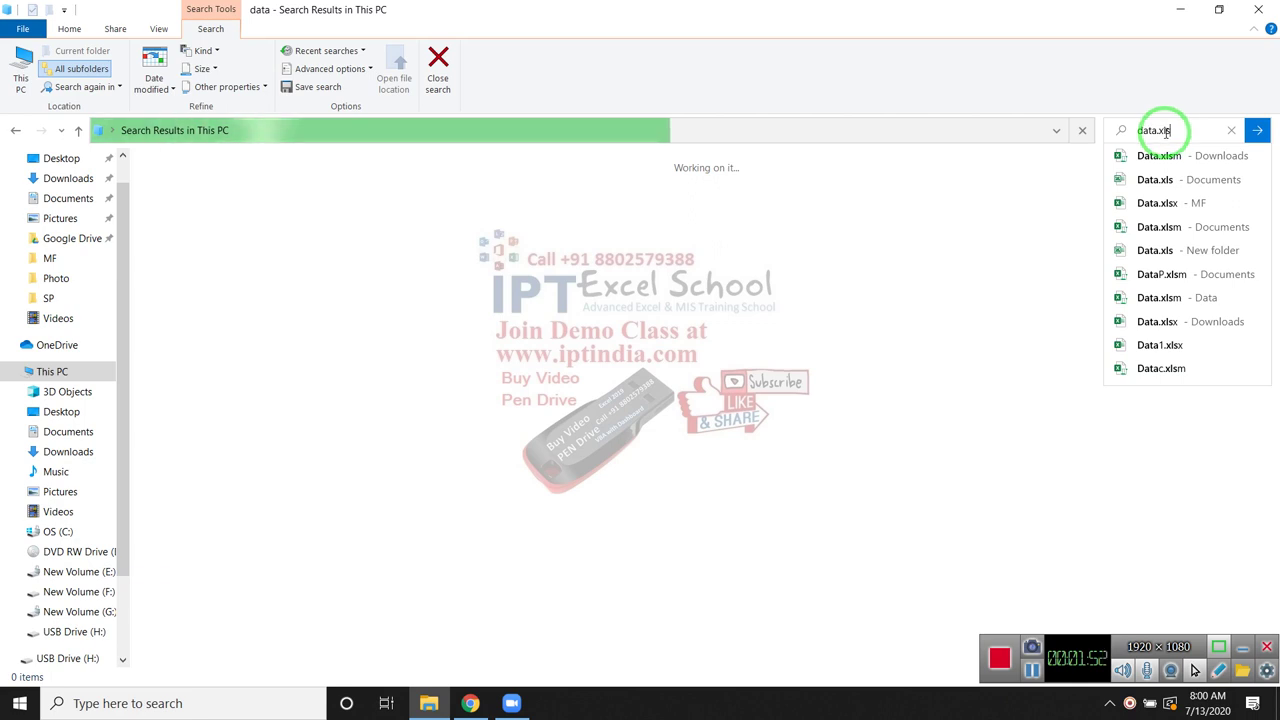
click(1256, 131)
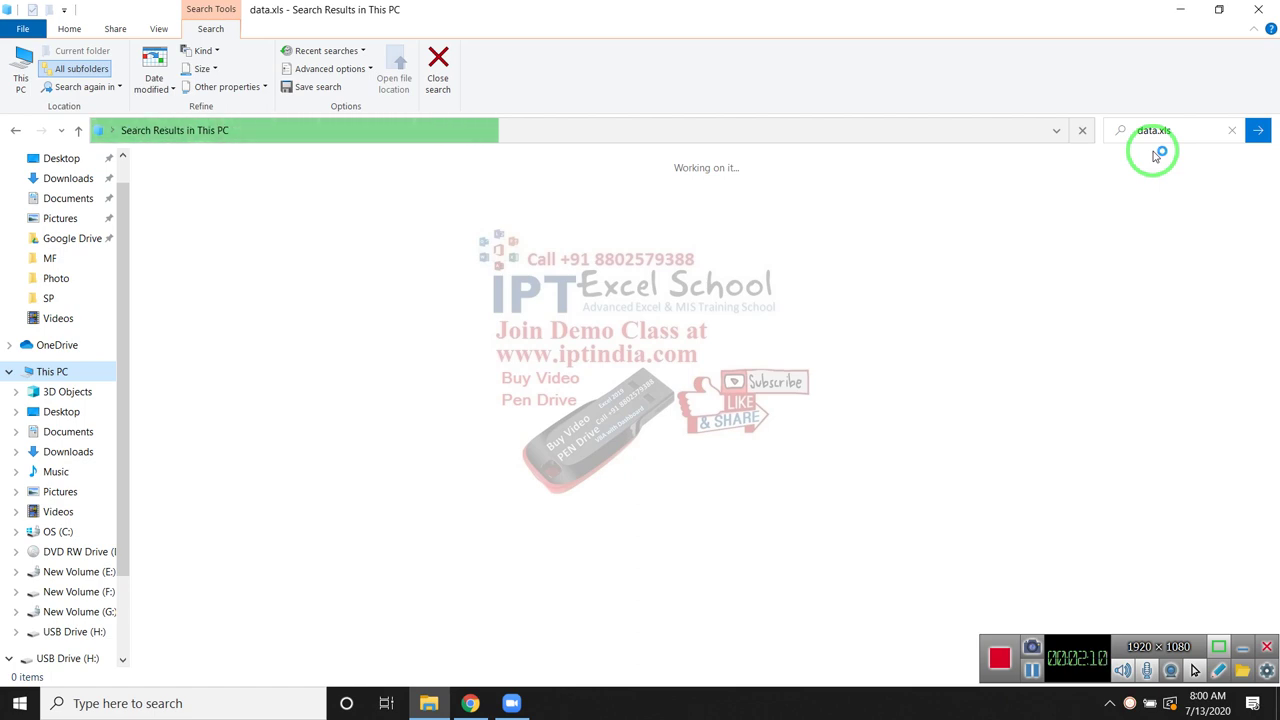
Run the wildcard search '*data.xls*' to list six Data workbooks, then empty the search box
click(1173, 131)
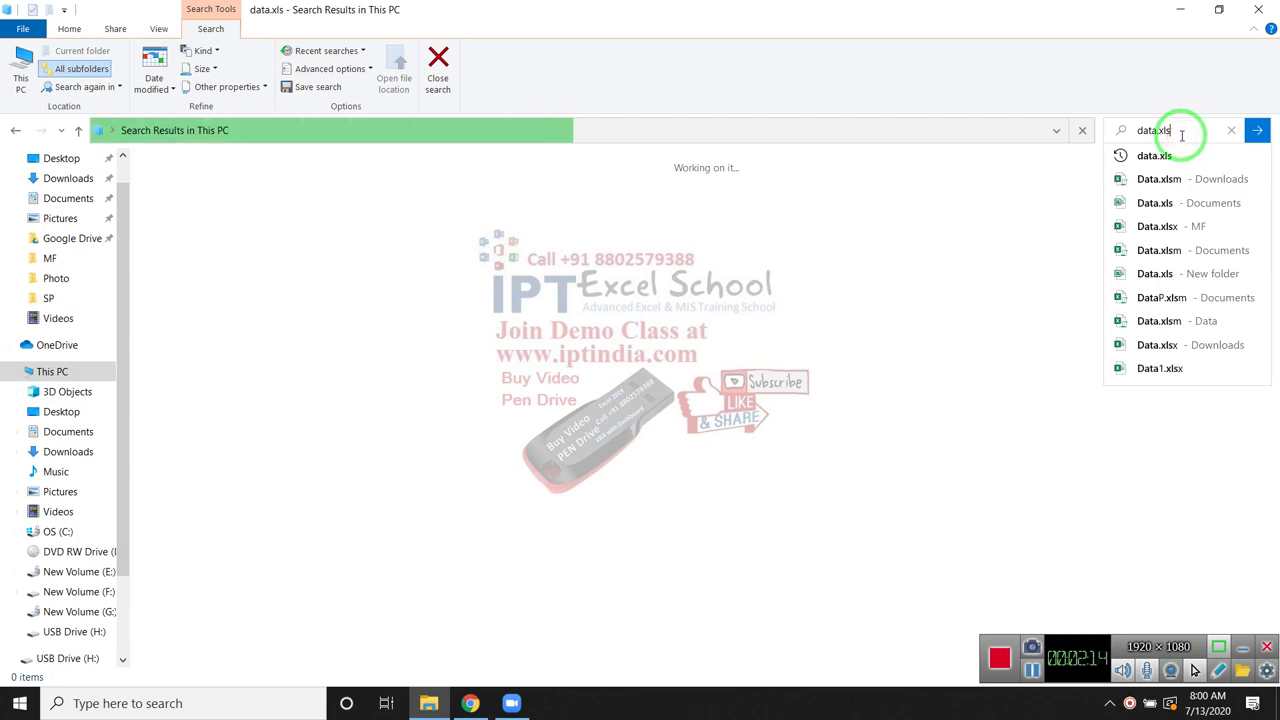
text(x)
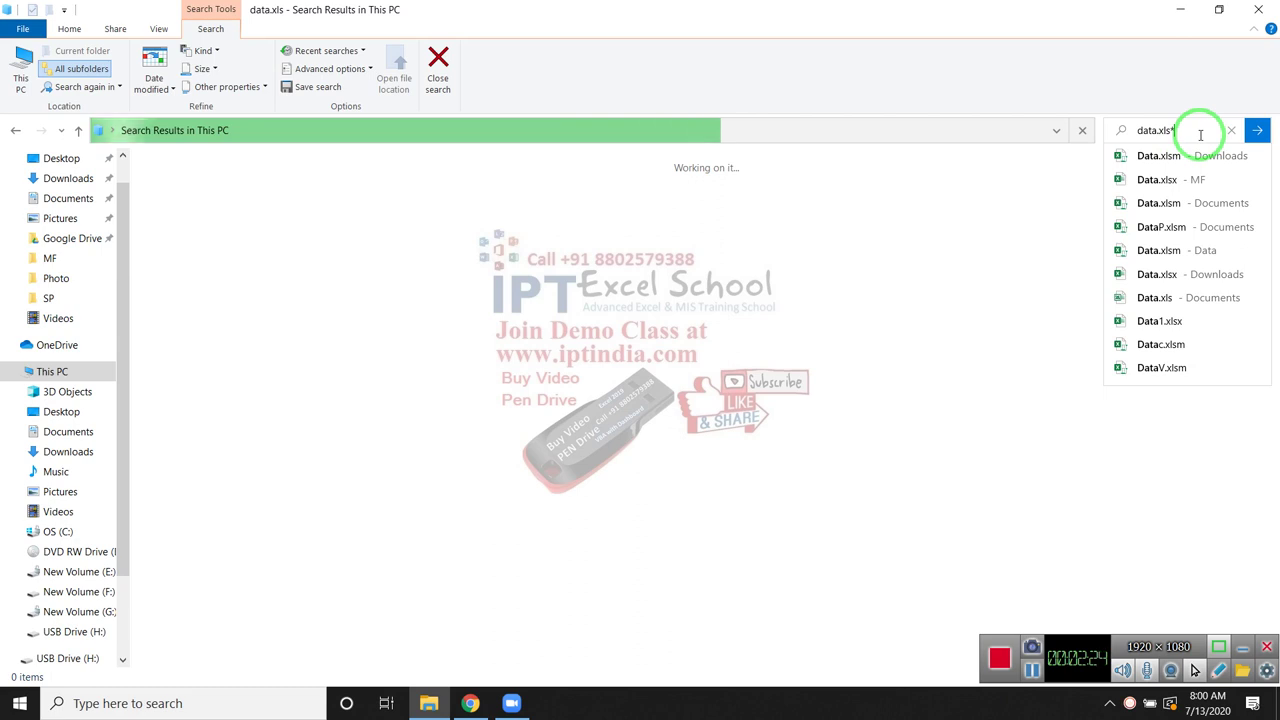
click(1141, 132)
text(*)
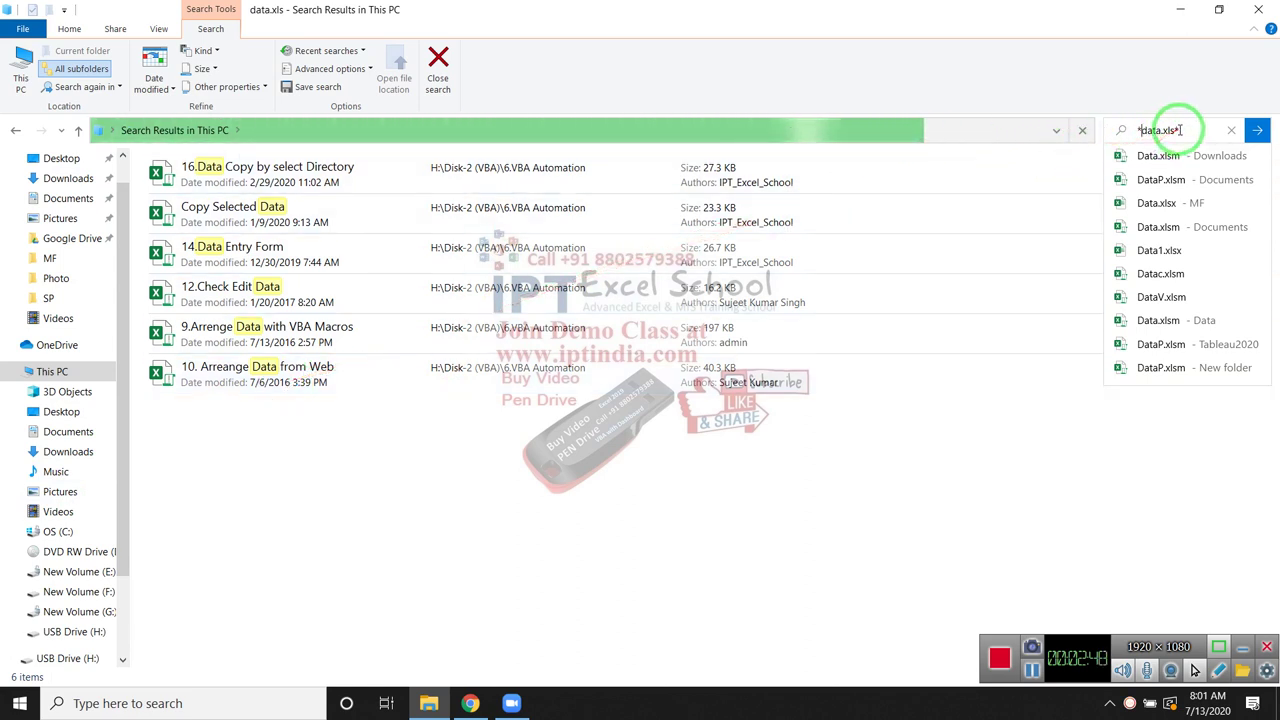
click(1133, 130)
key(BackSpace)
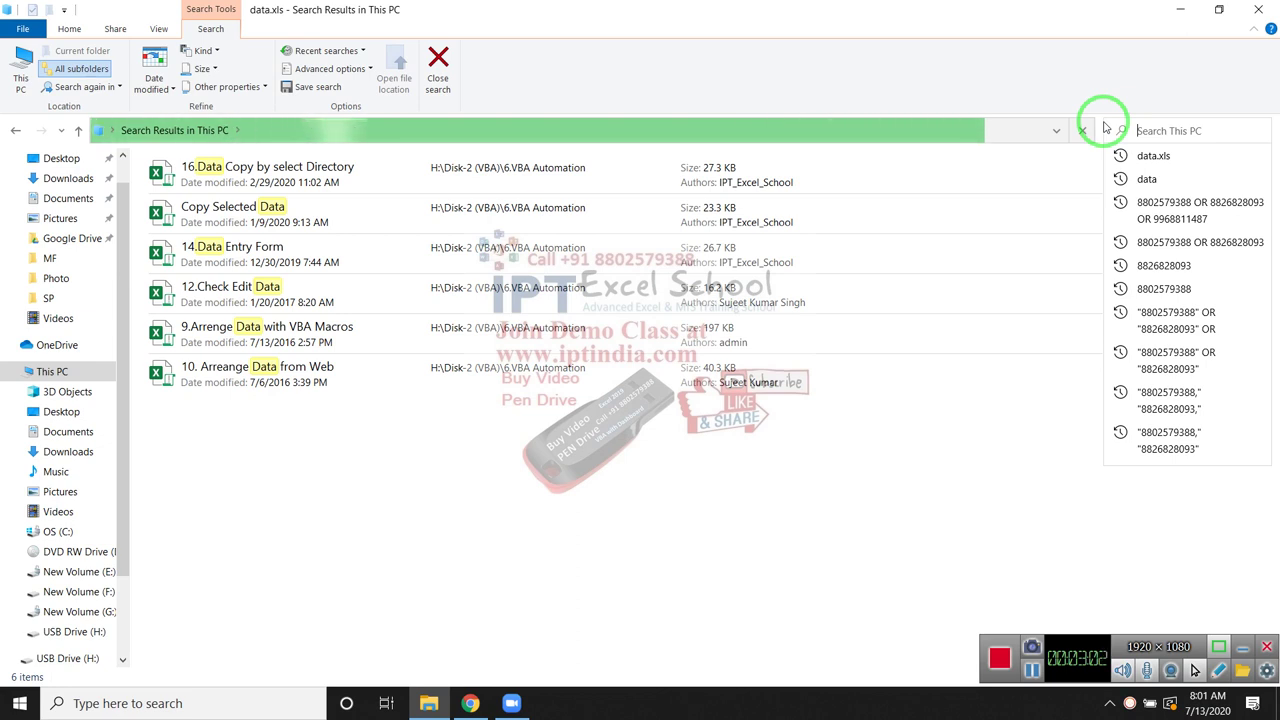
Search This PC for 'Data??.xlsx' (Data plus any two characters), then clear the search box
text(D)
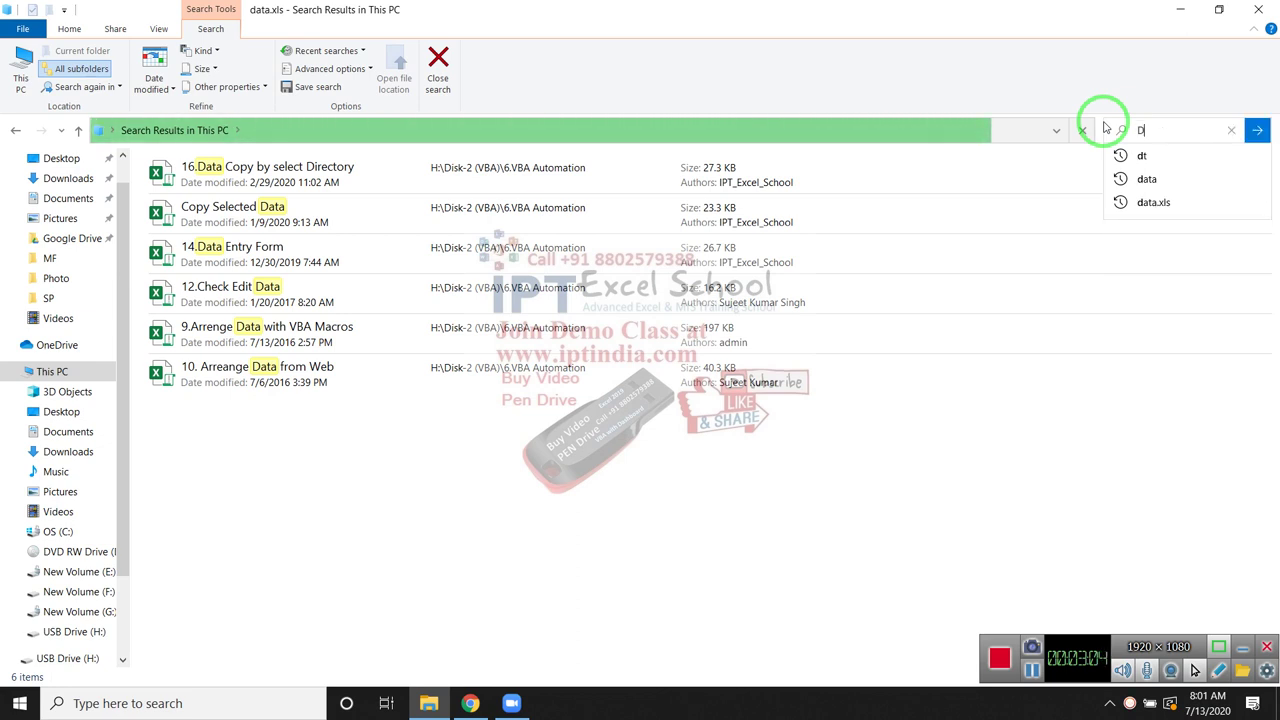
text(ata)
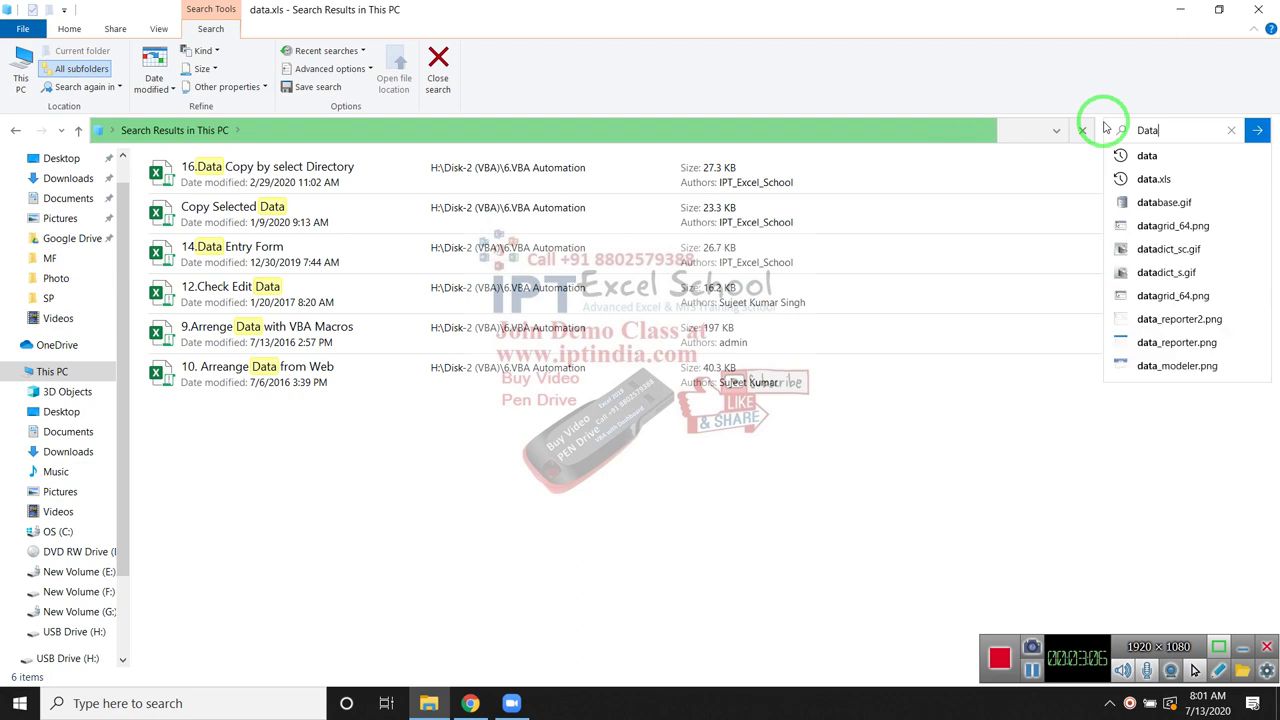
text(??)
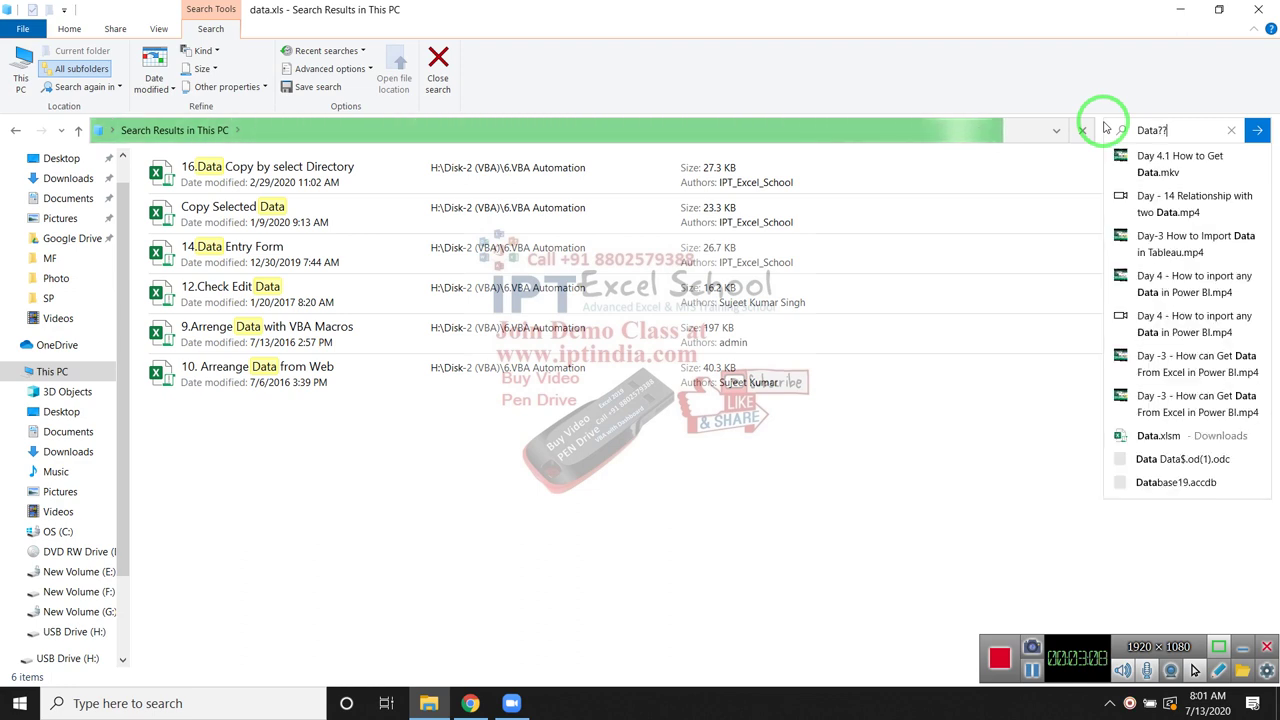
text(?.xl)
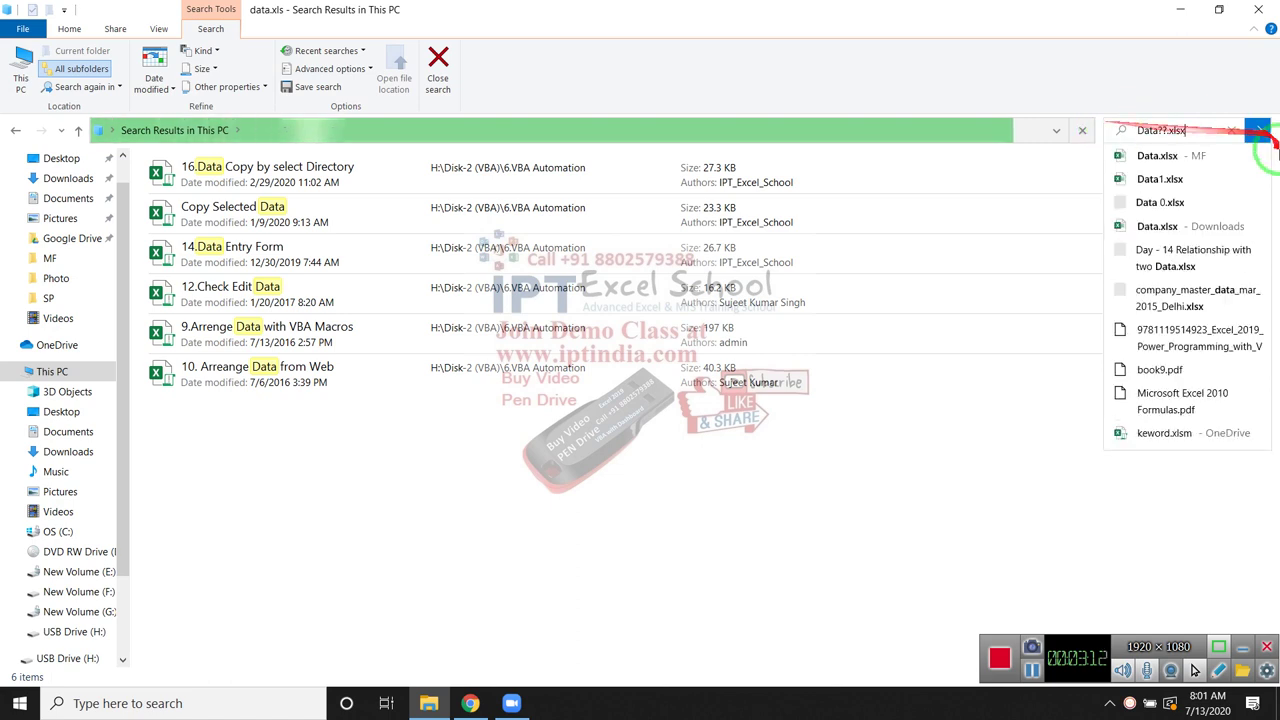
text(sx)
click(1260, 131)
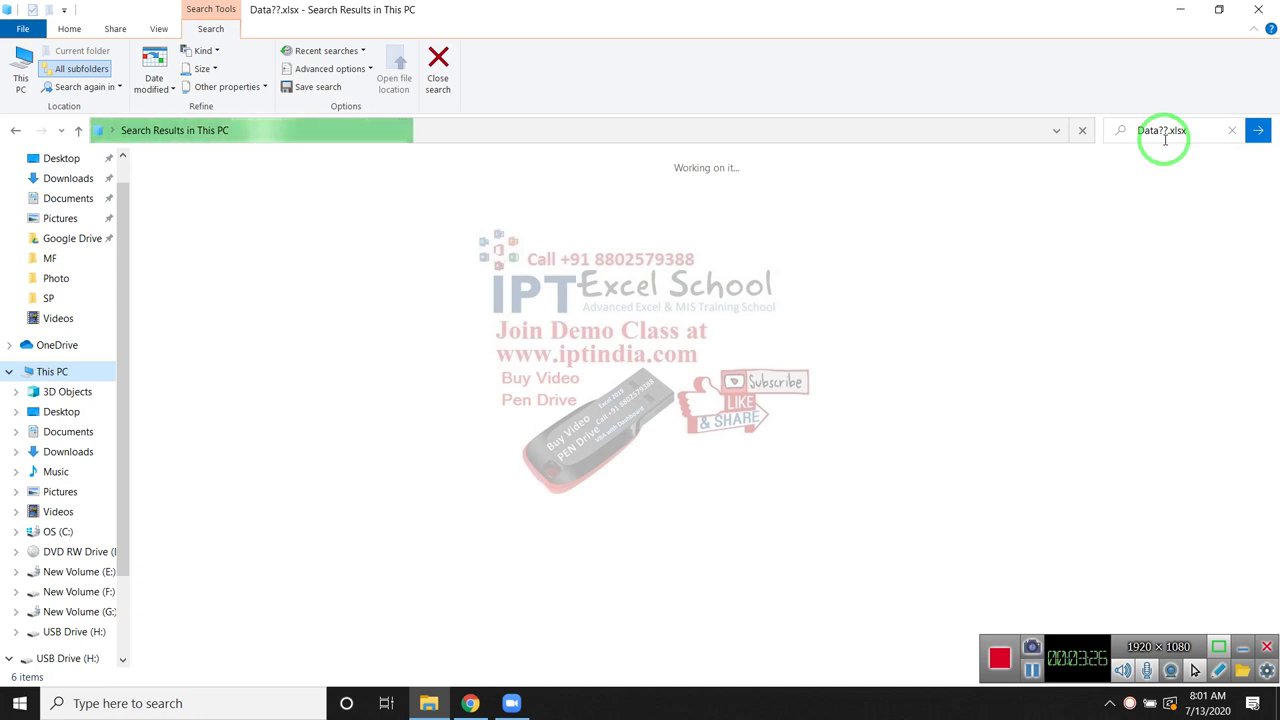
click(1163, 140)
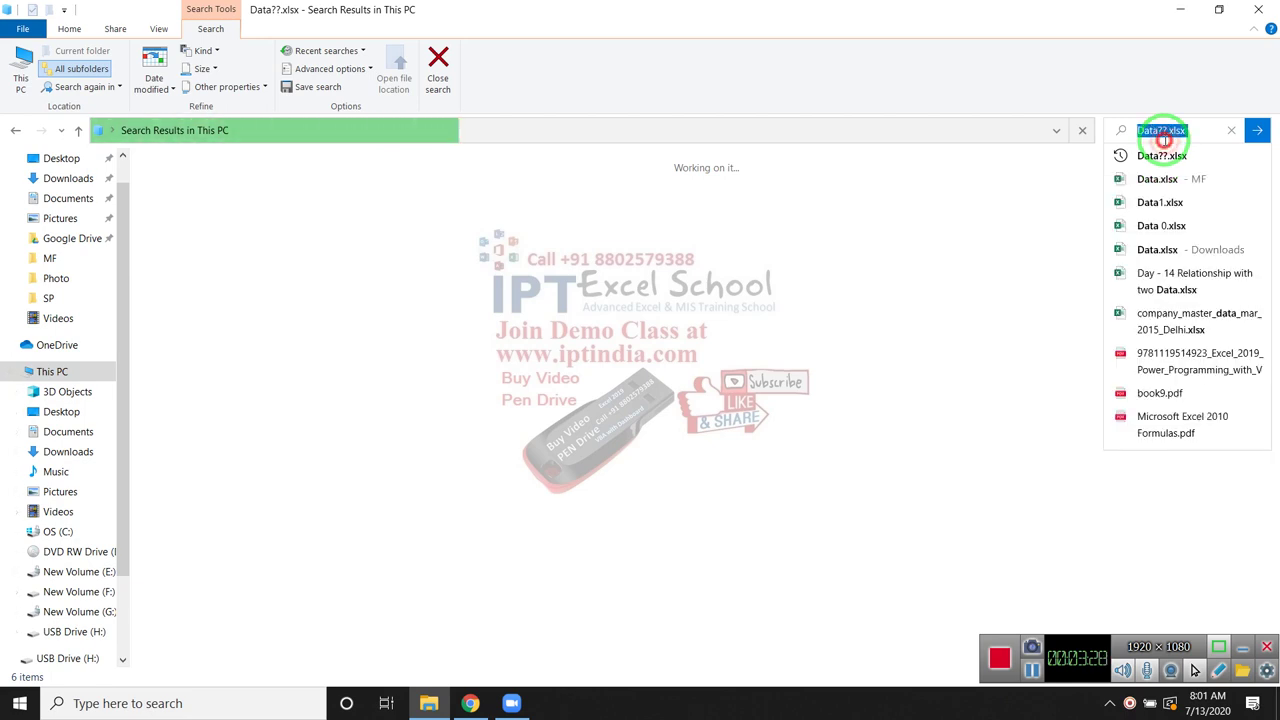
key(BackSpace)
click(1015, 207)
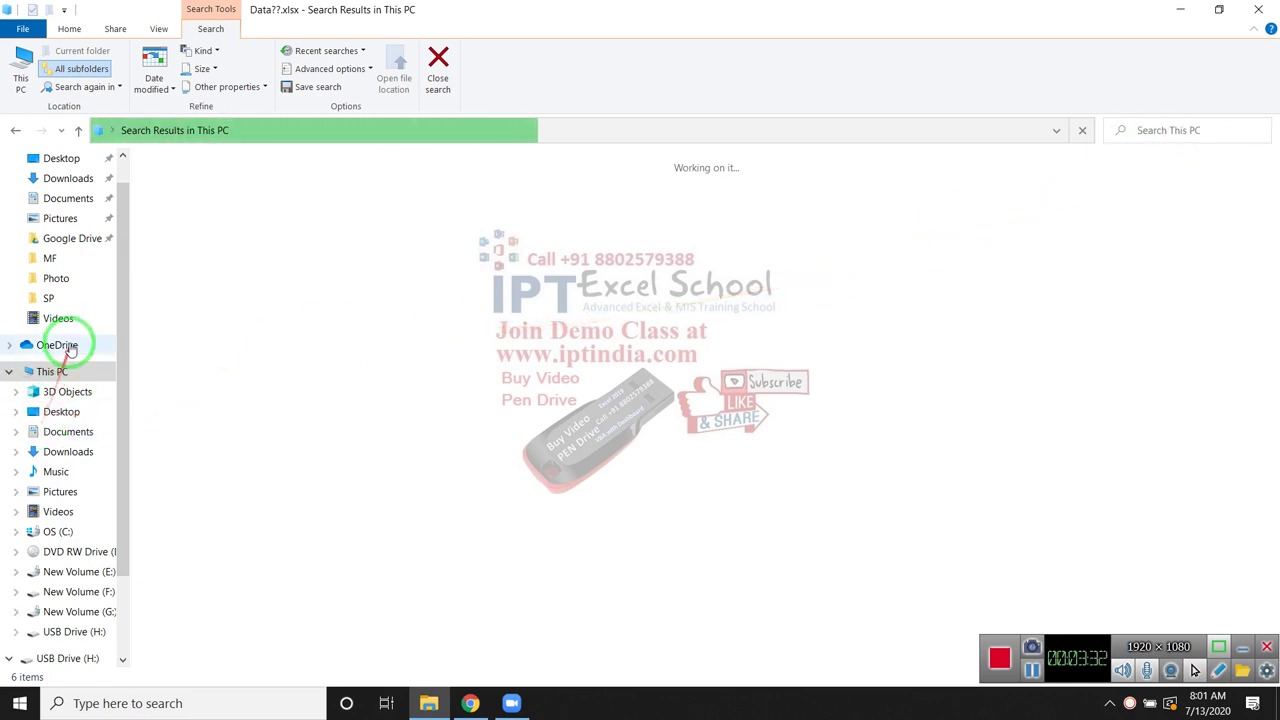
Navigate to Desktop\MF\Data\SP to show the Excel workbooks 1, 2 and 3
click(50, 258)
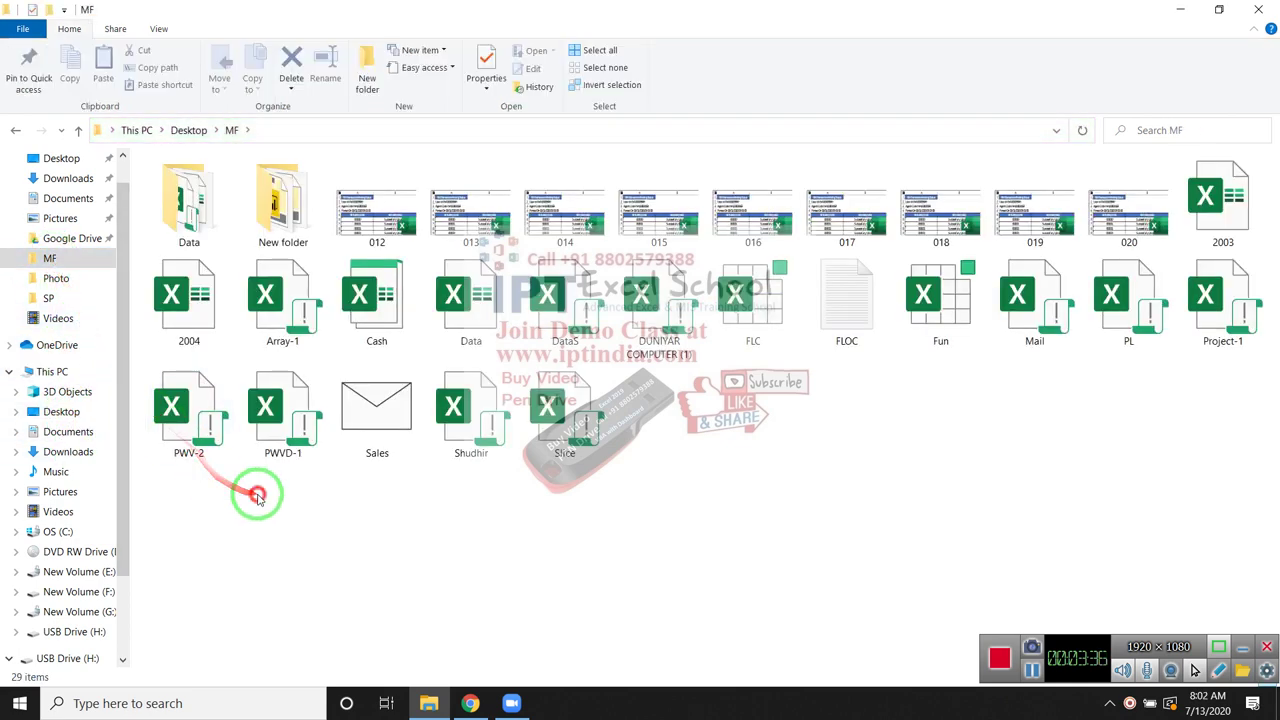
click(178, 212)
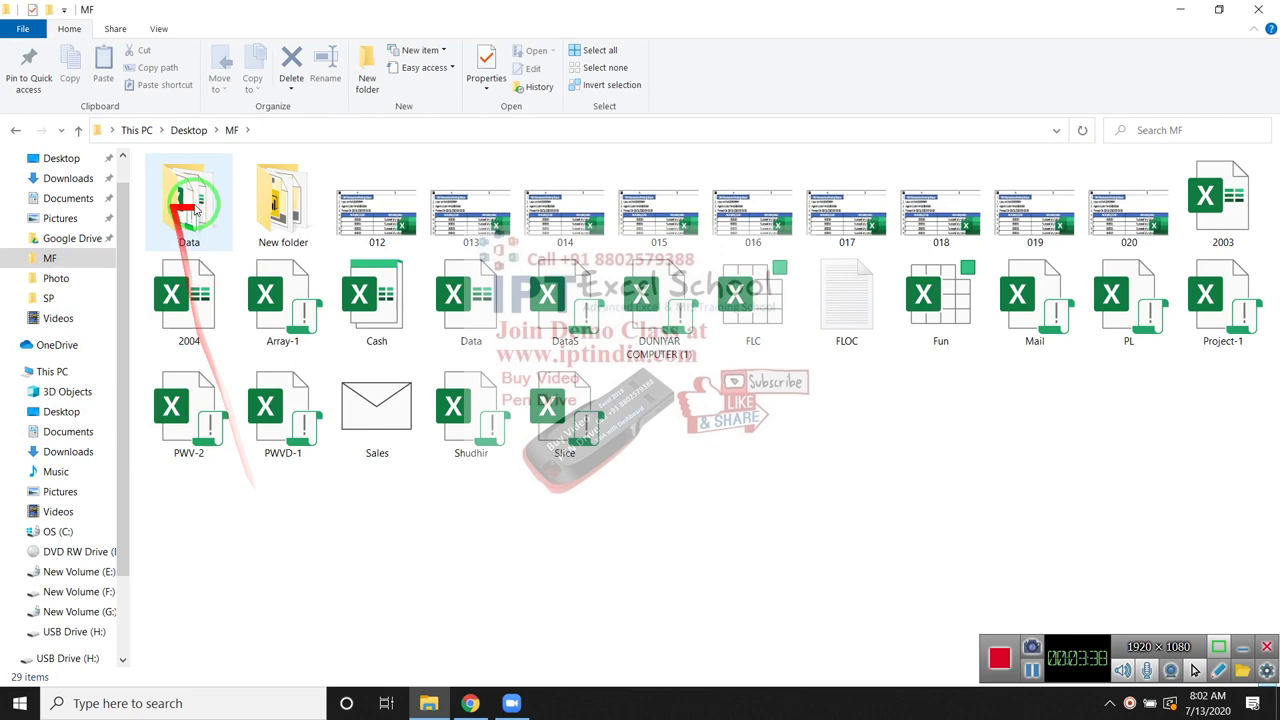
double_click(195, 232)
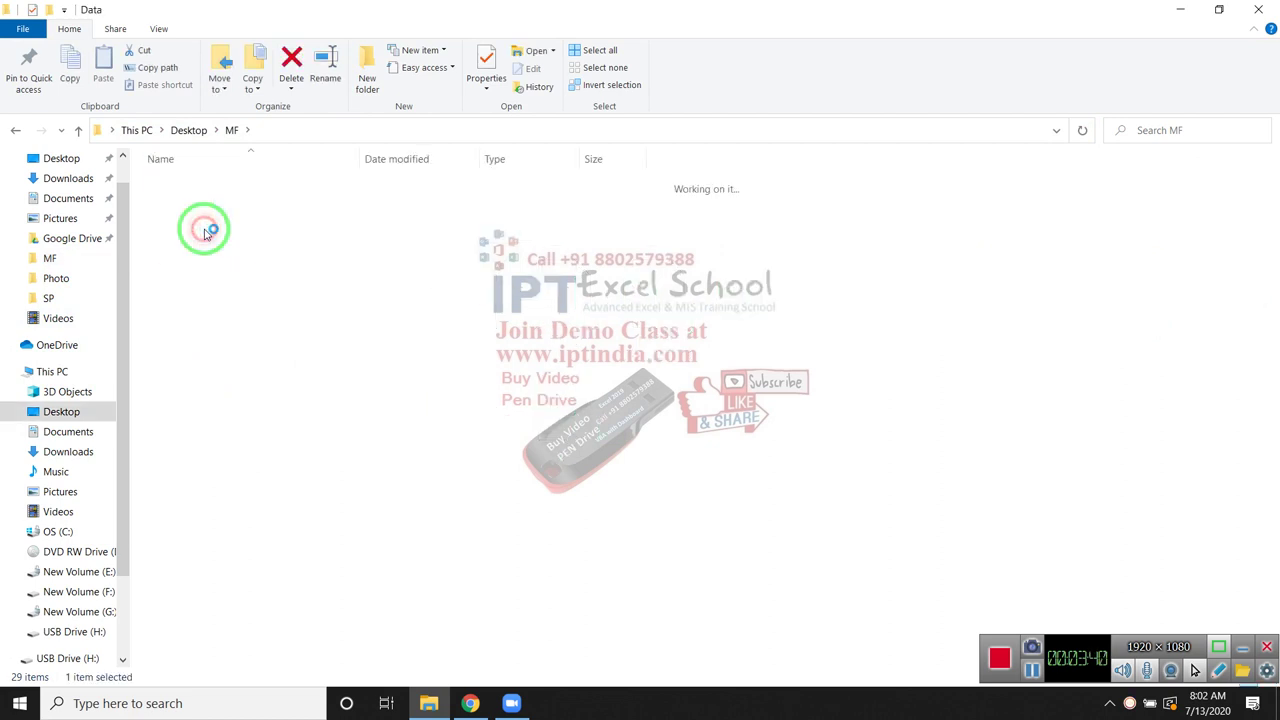
click(205, 205)
double_click(205, 205)
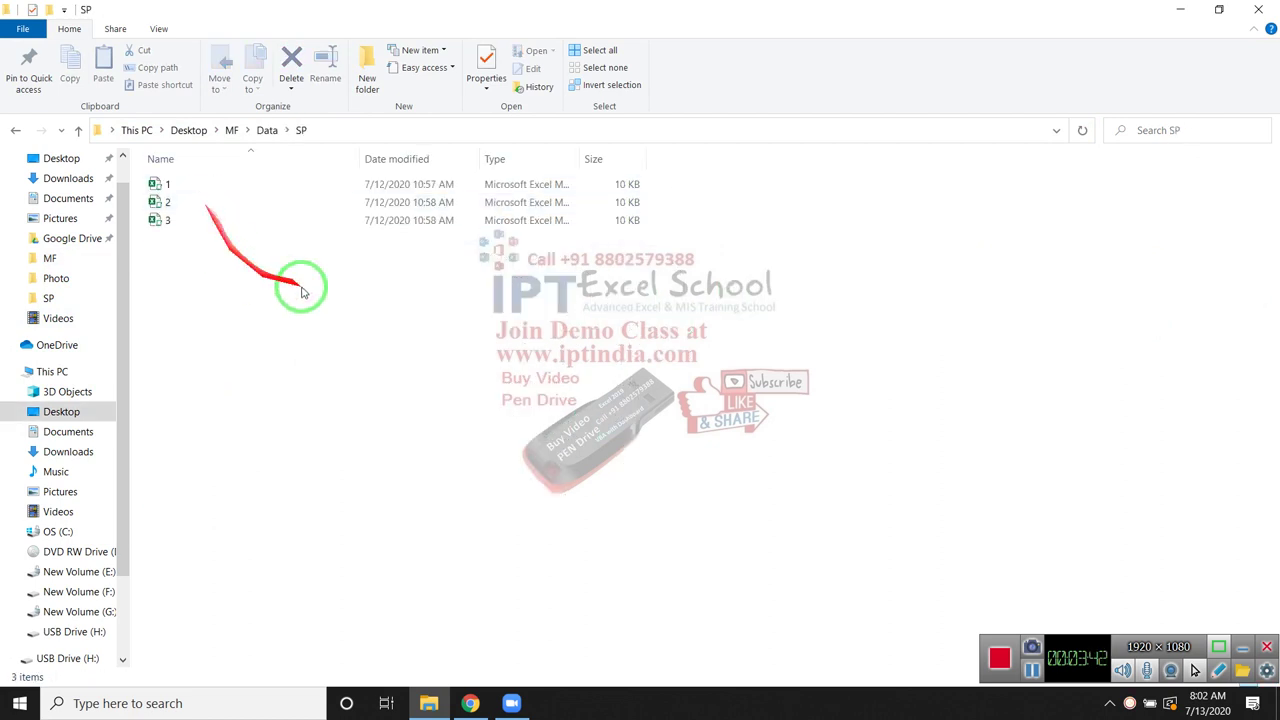
drag(948, 310, 20, 140)
click(249, 246)
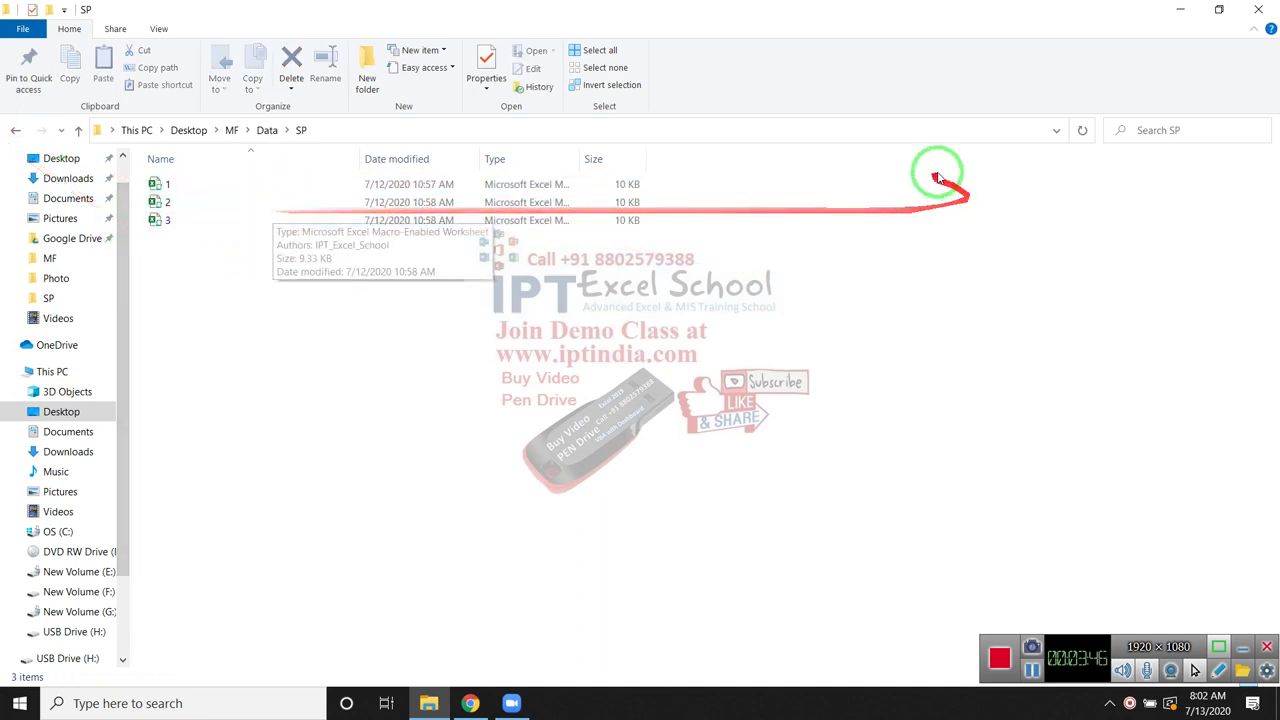
click(1176, 130)
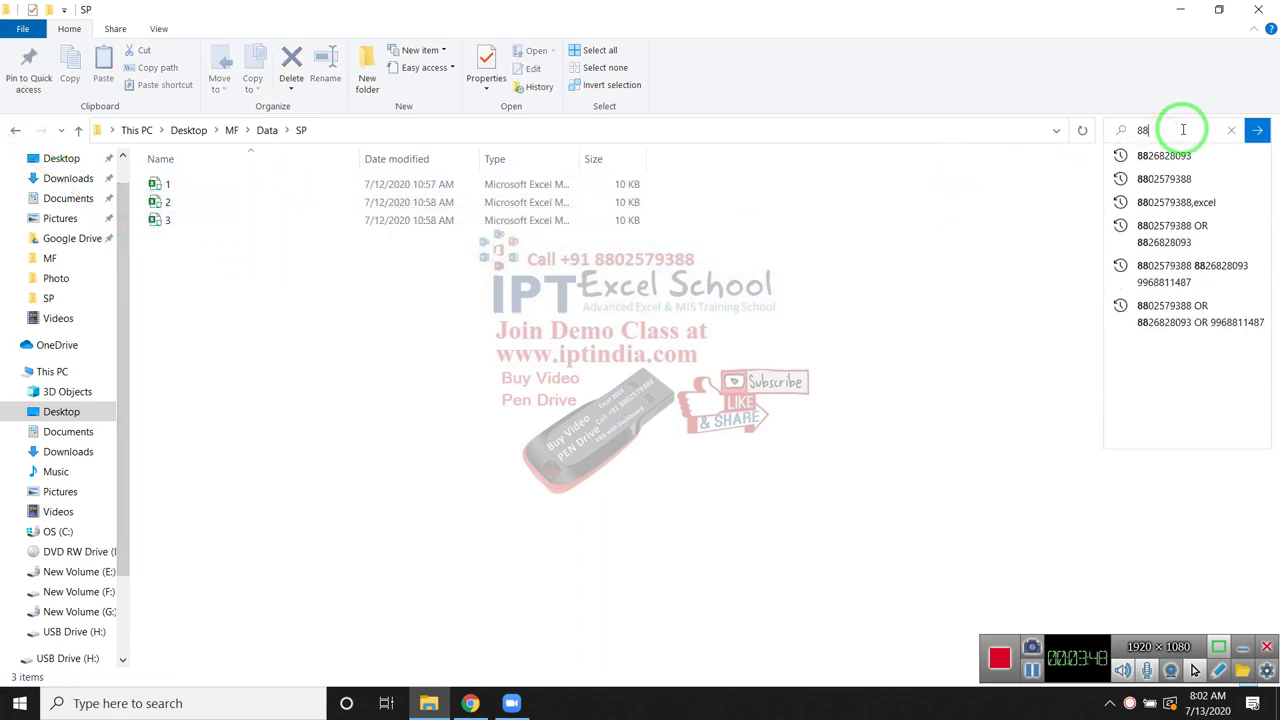
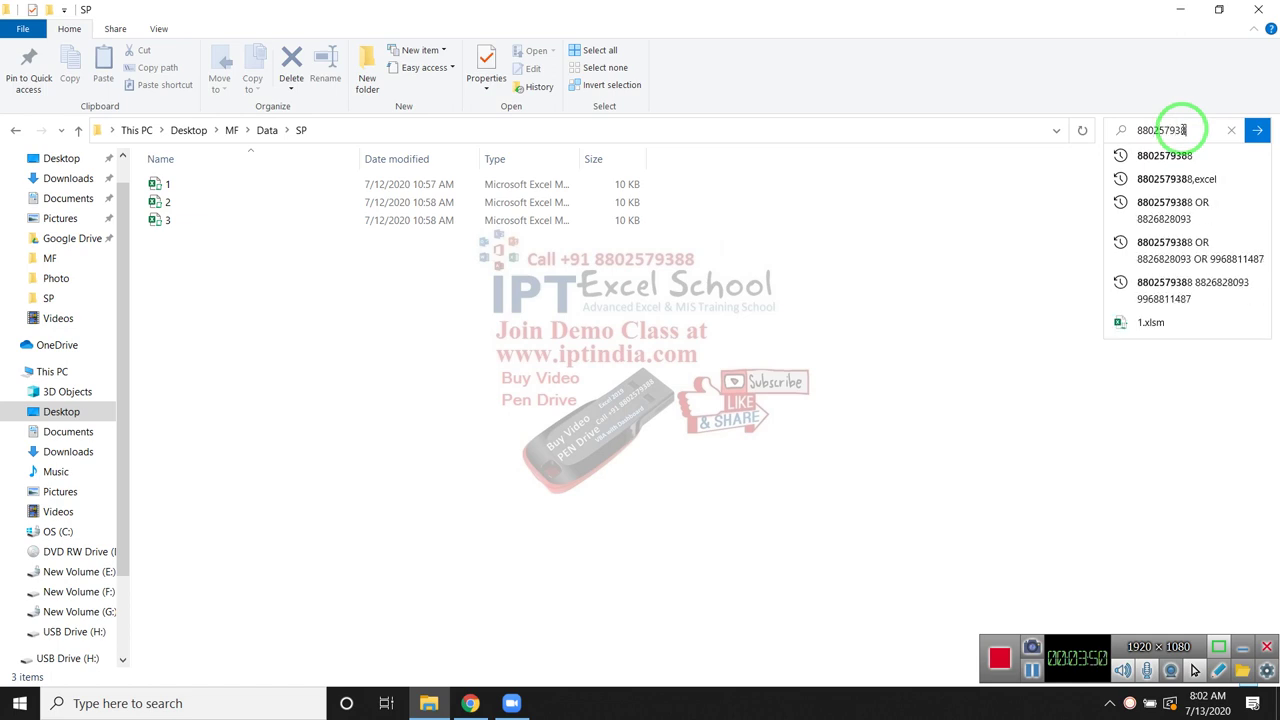
key(Return)
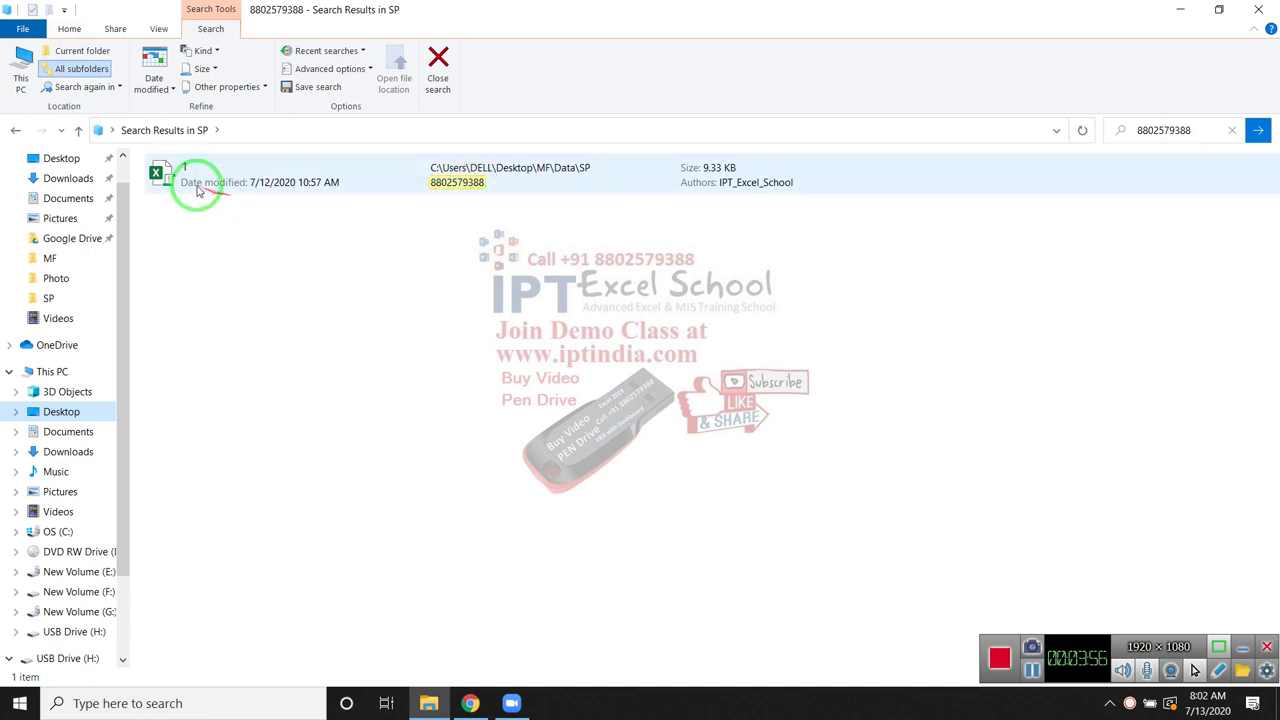
drag(452, 190, 253, 202)
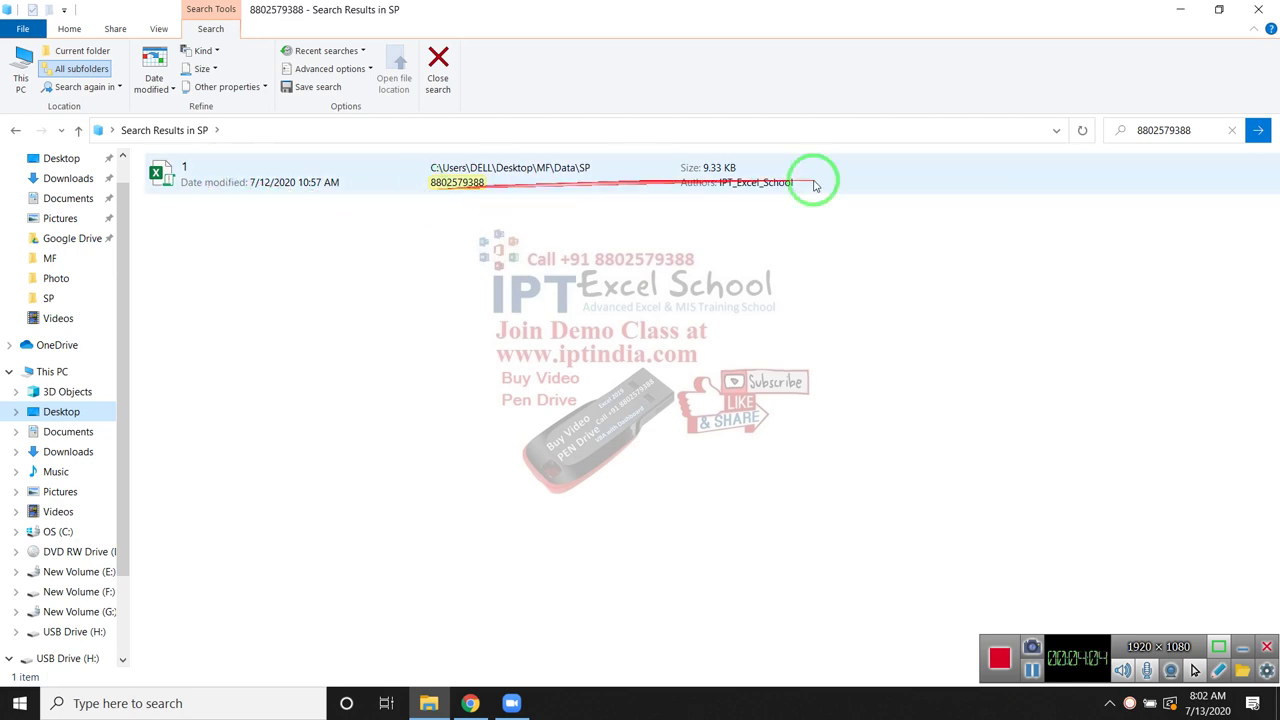
click(1152, 130)
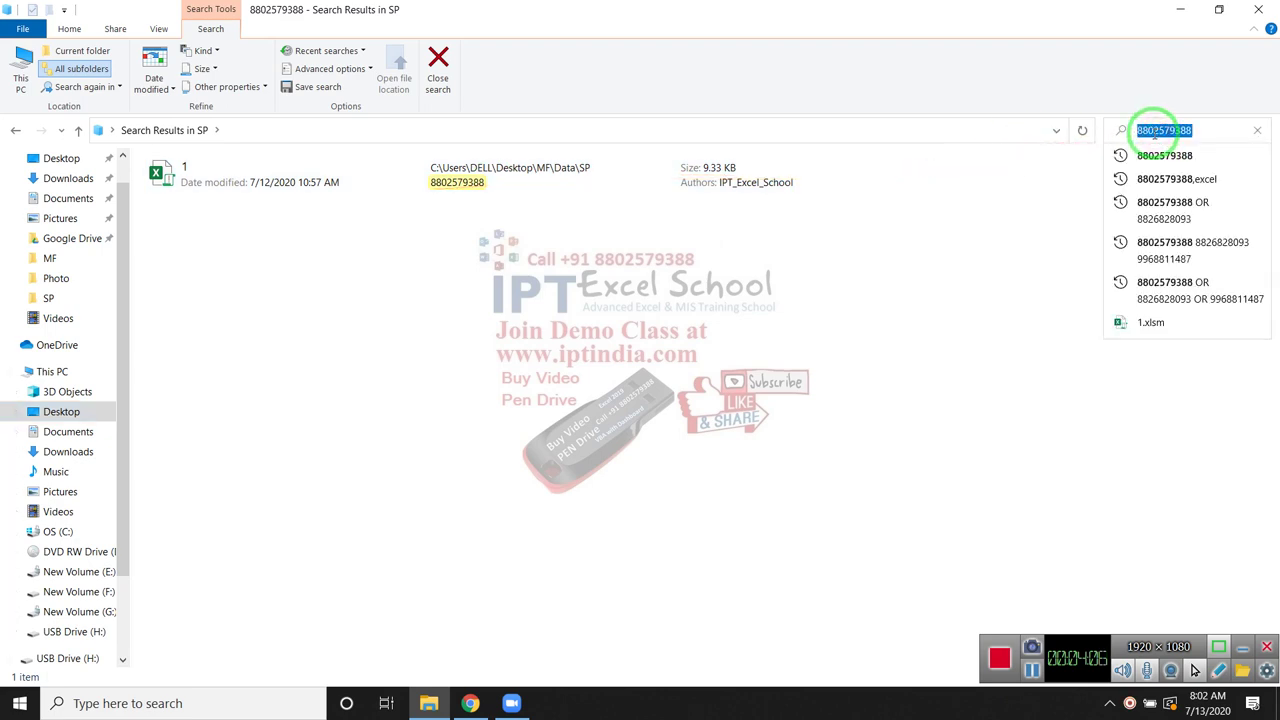
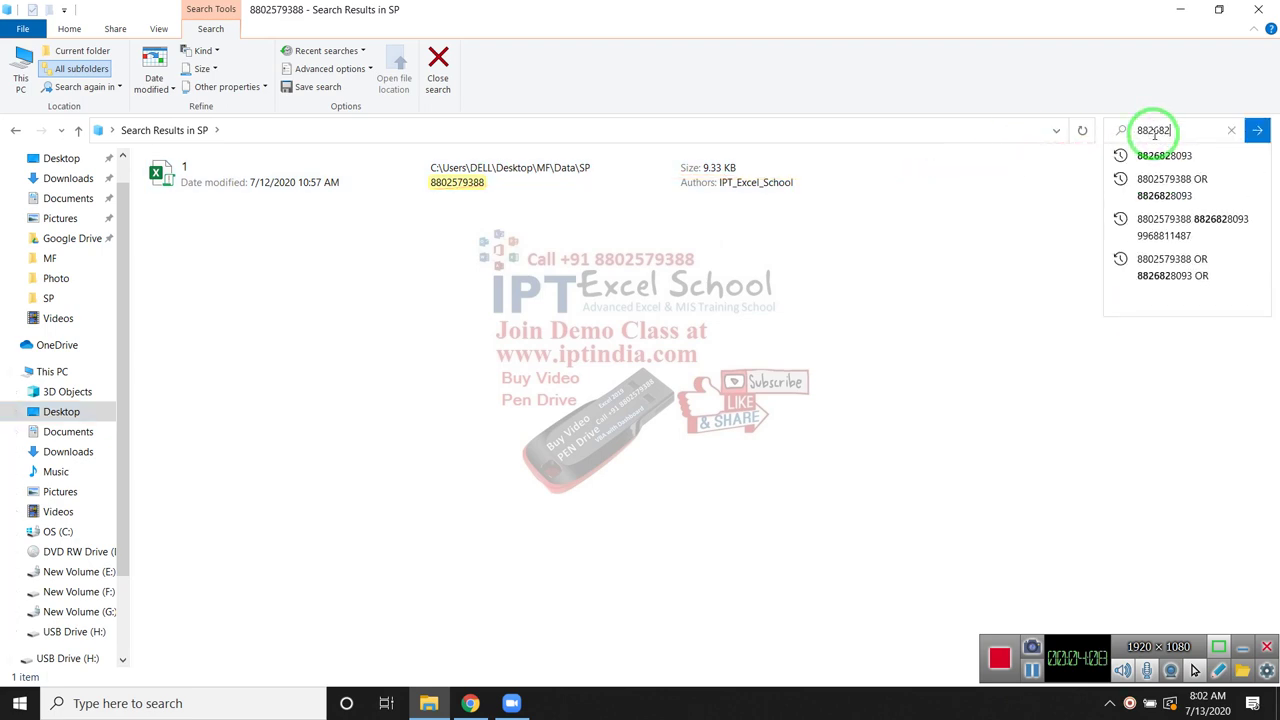
key(Return)
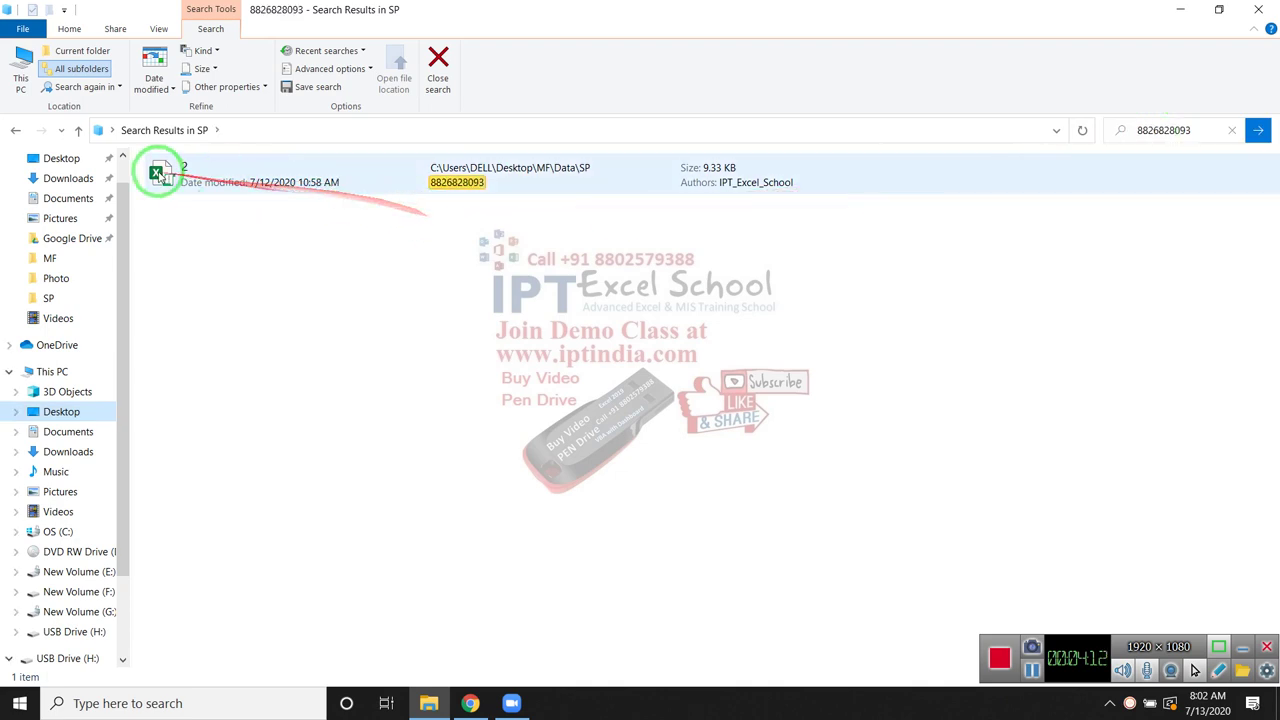
click(1157, 133)
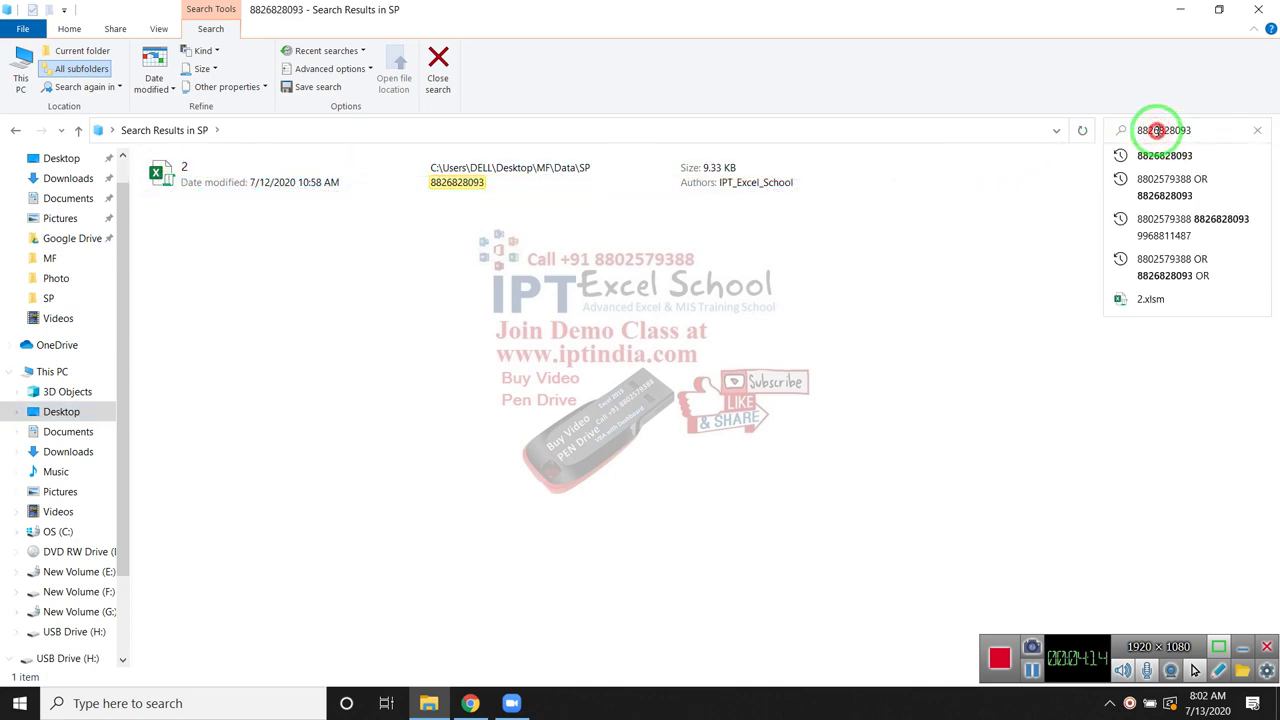
double_click(1157, 132)
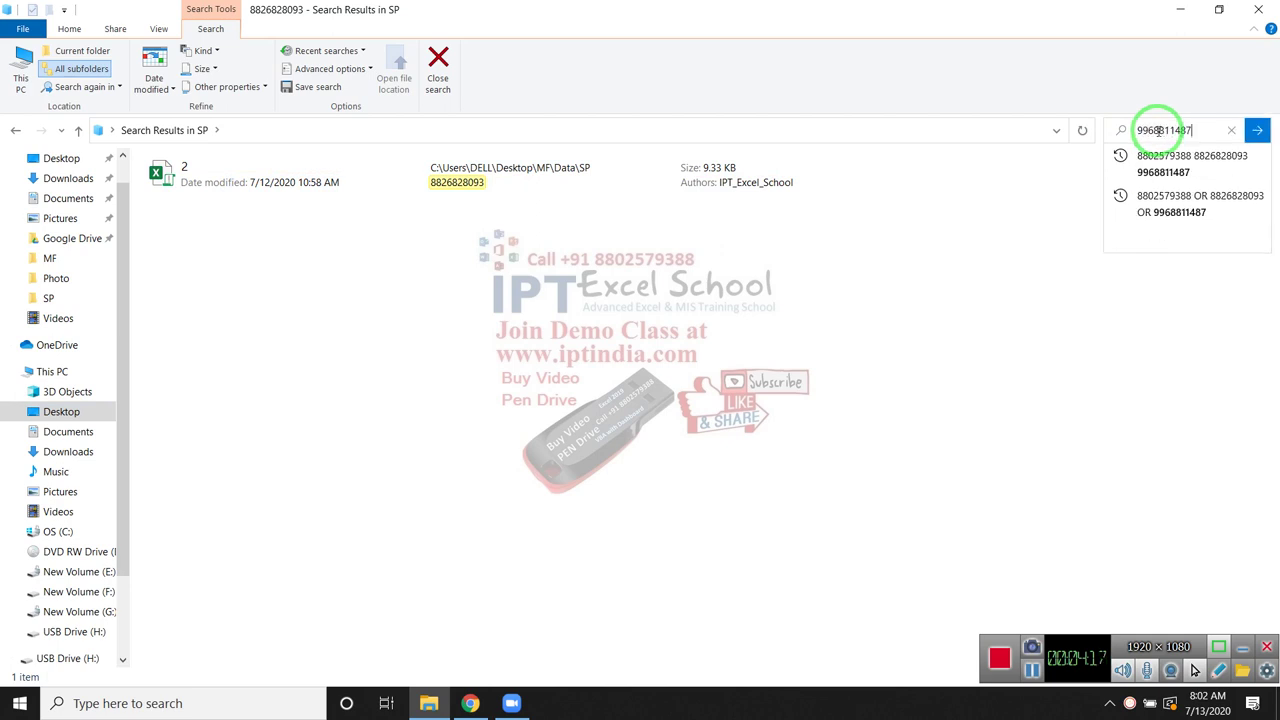
key(Return)
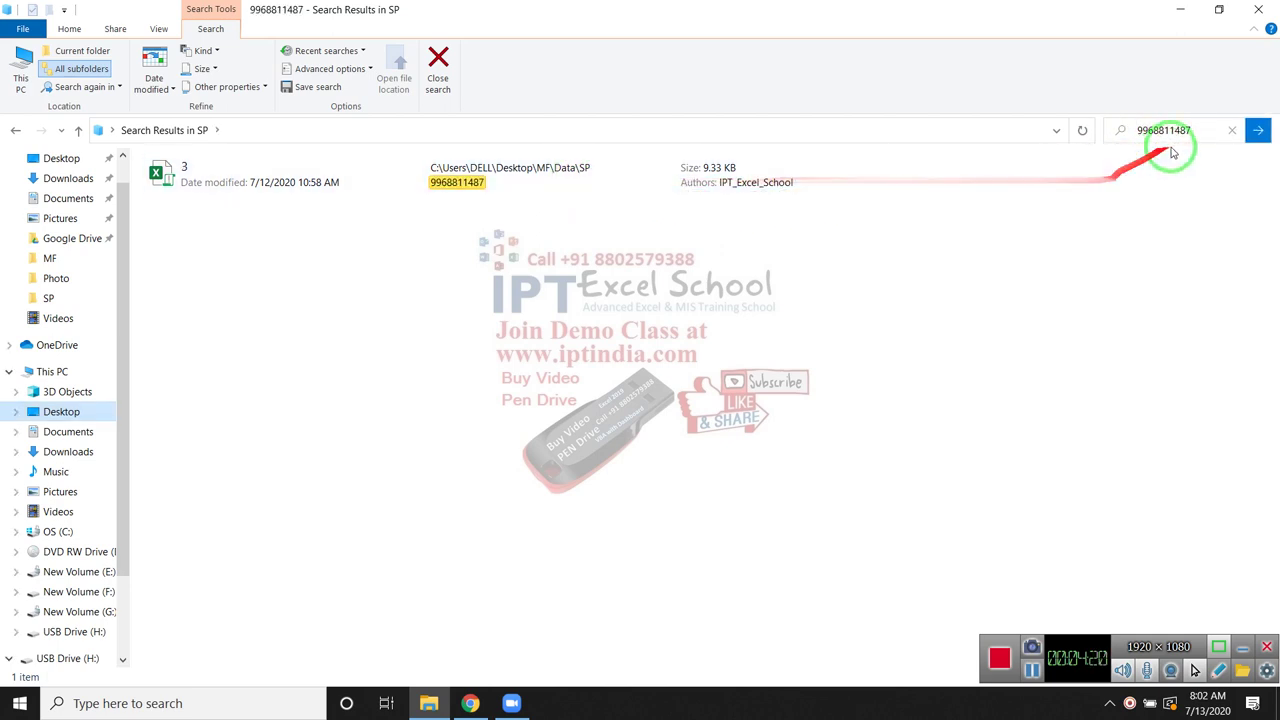
click(1136, 137)
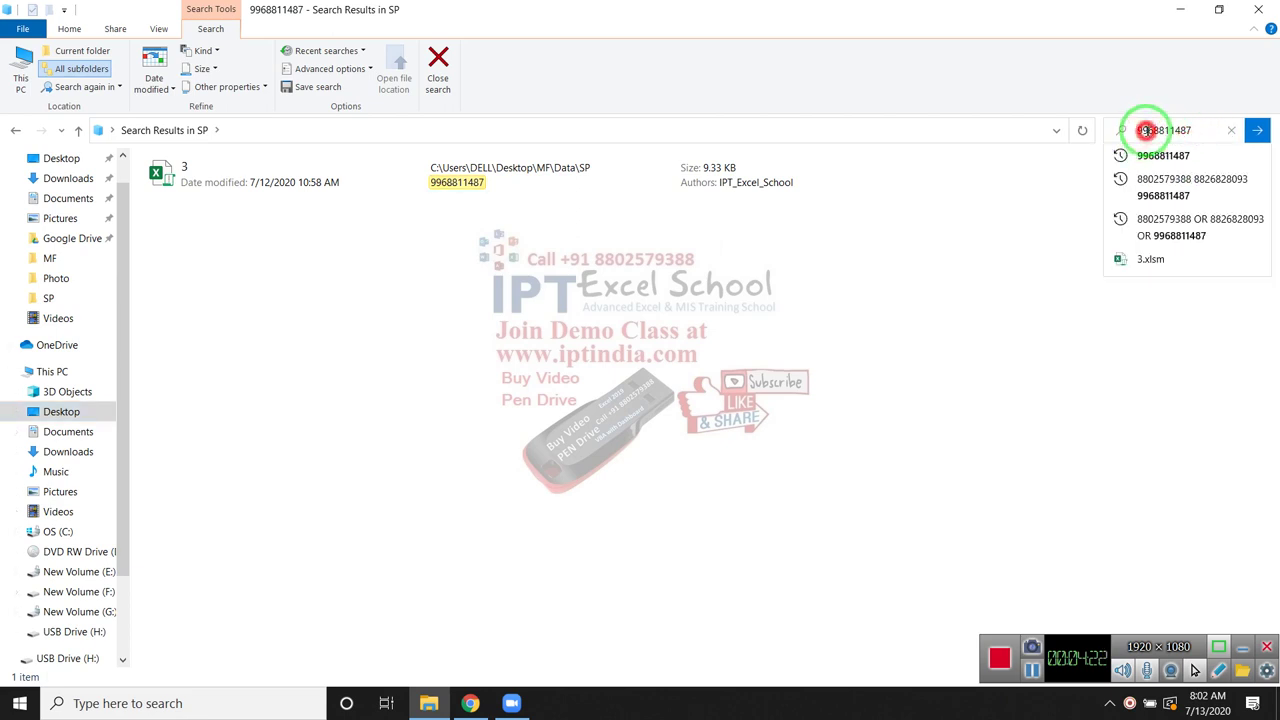
double_click(1143, 130)
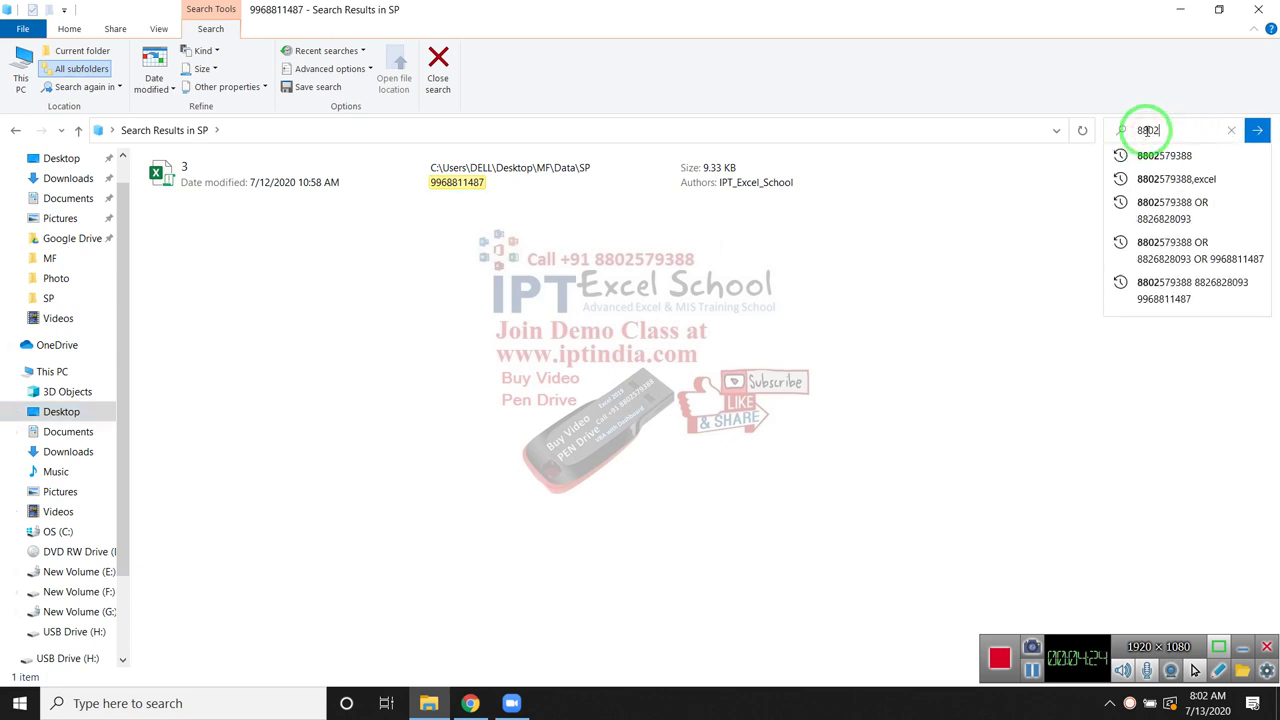
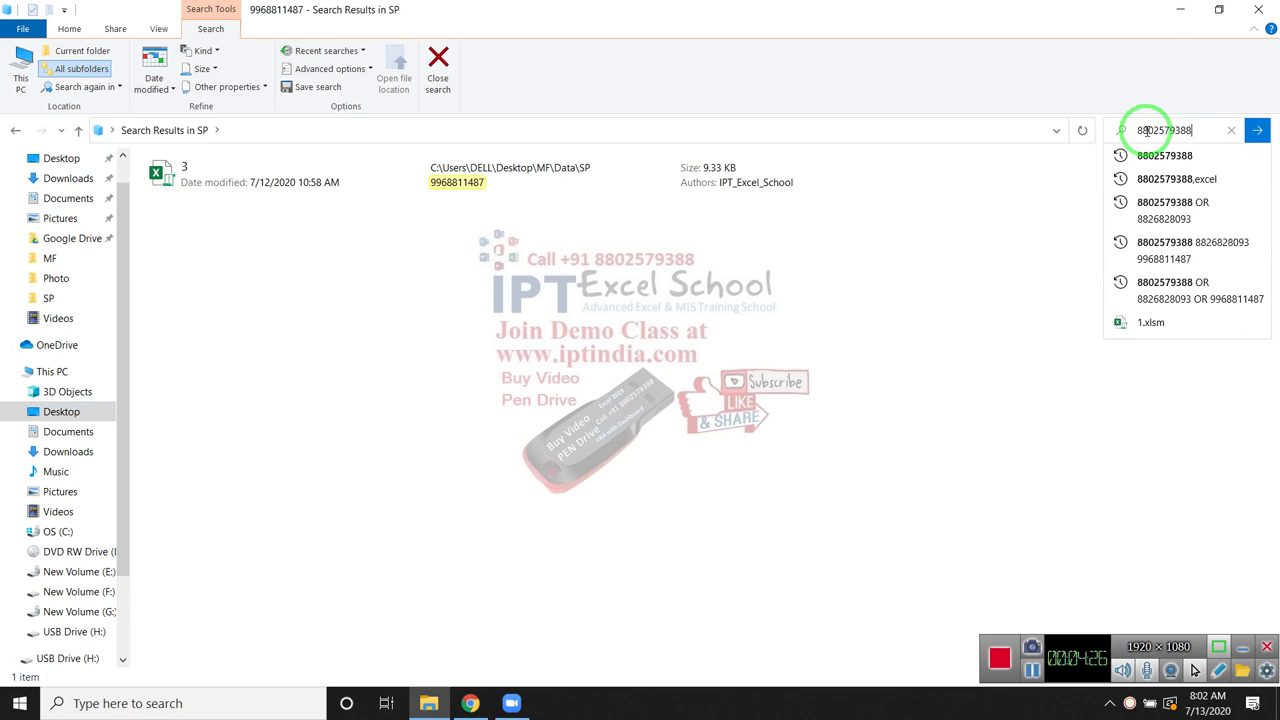
text( O)
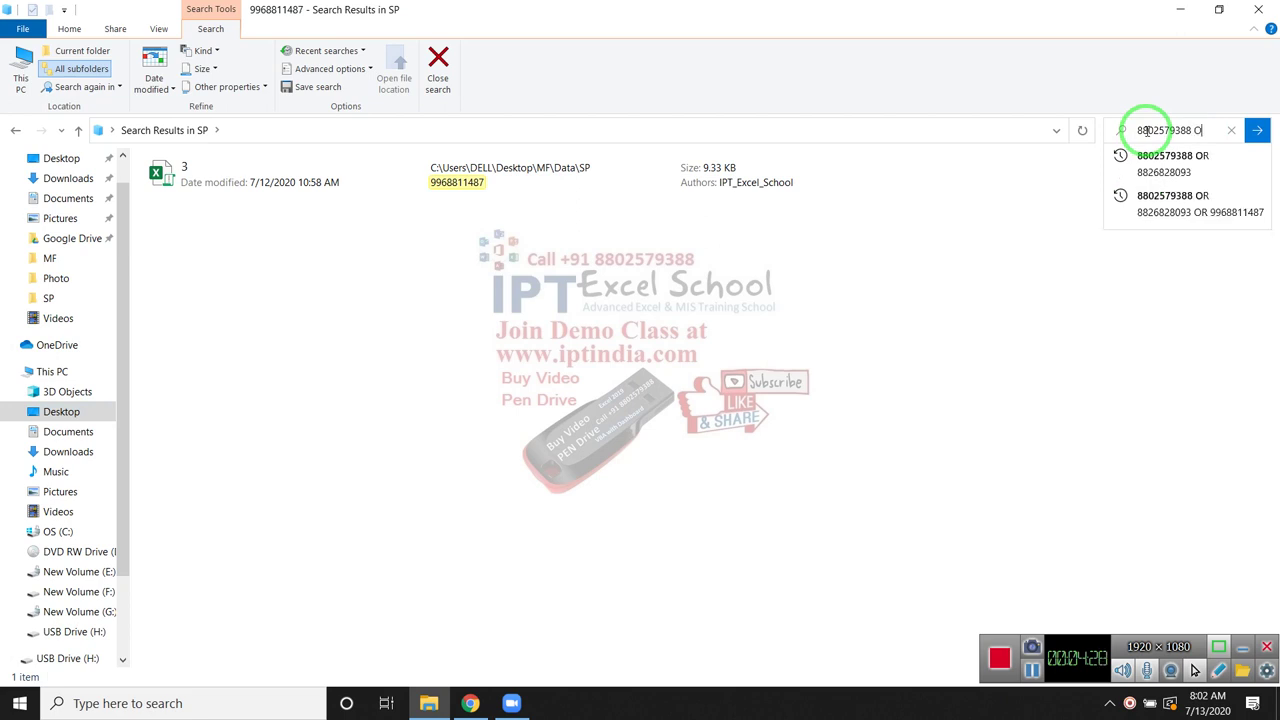
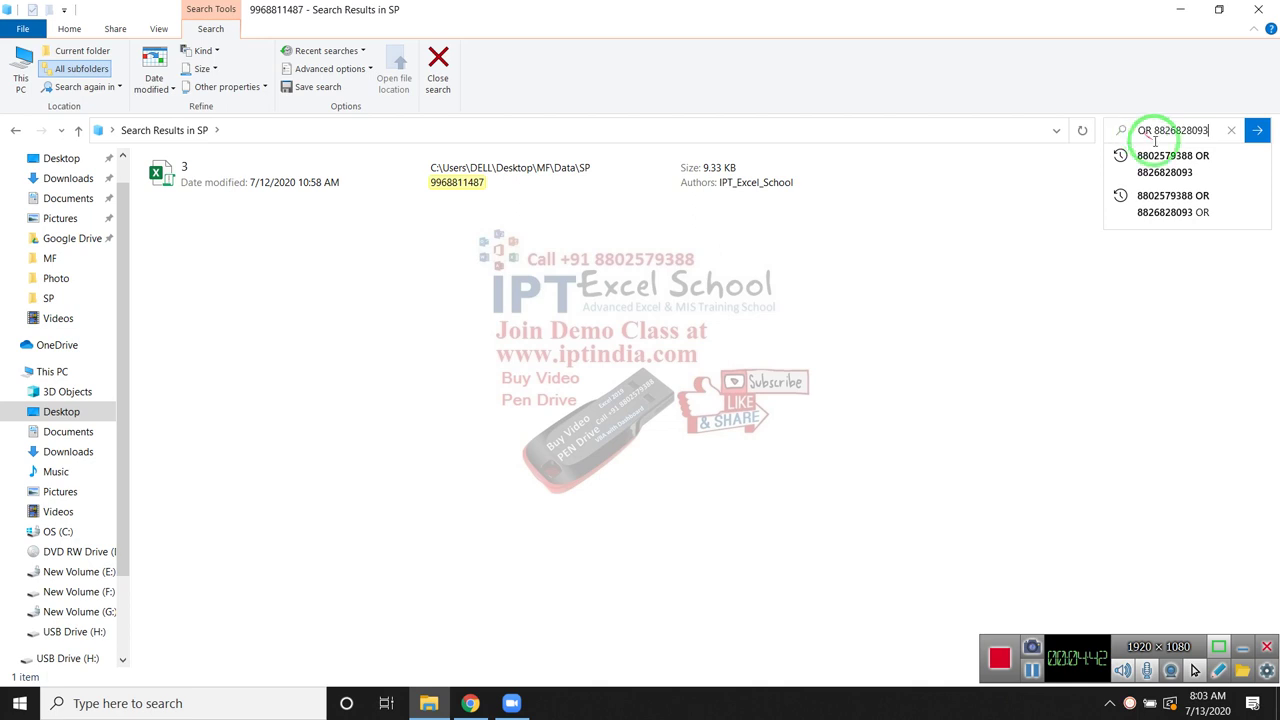
click(1260, 134)
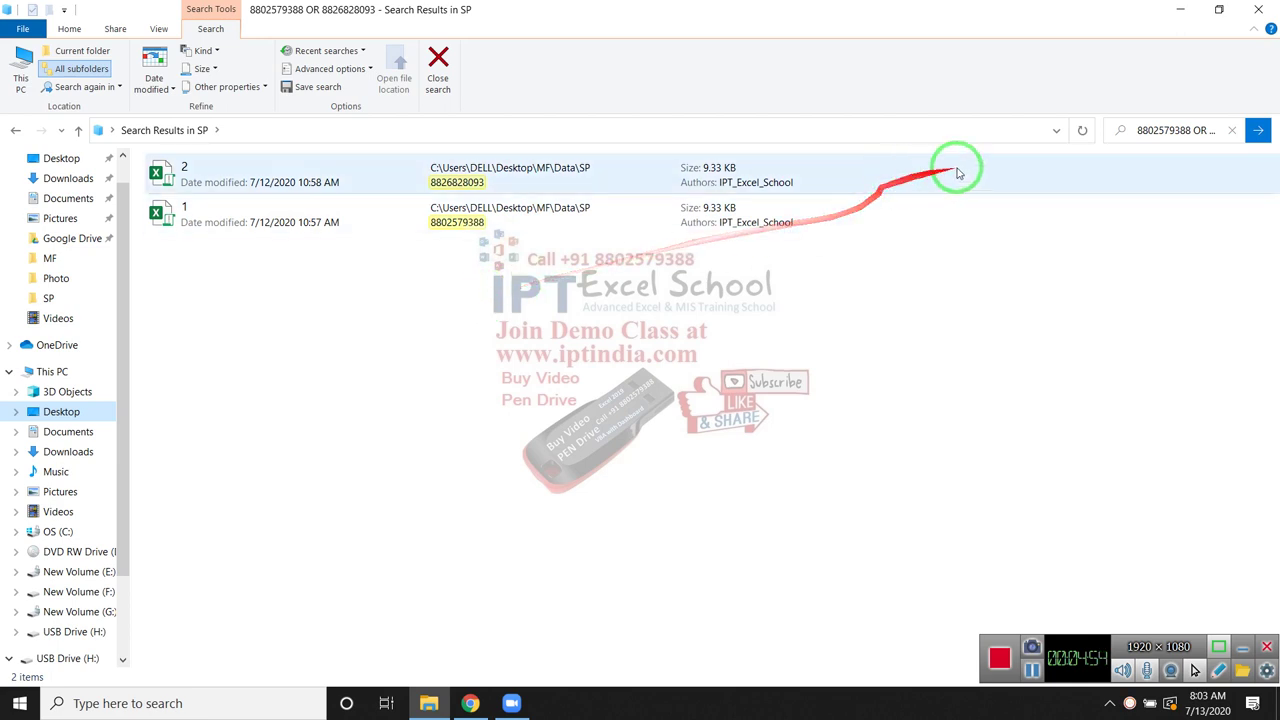
click(1170, 130)
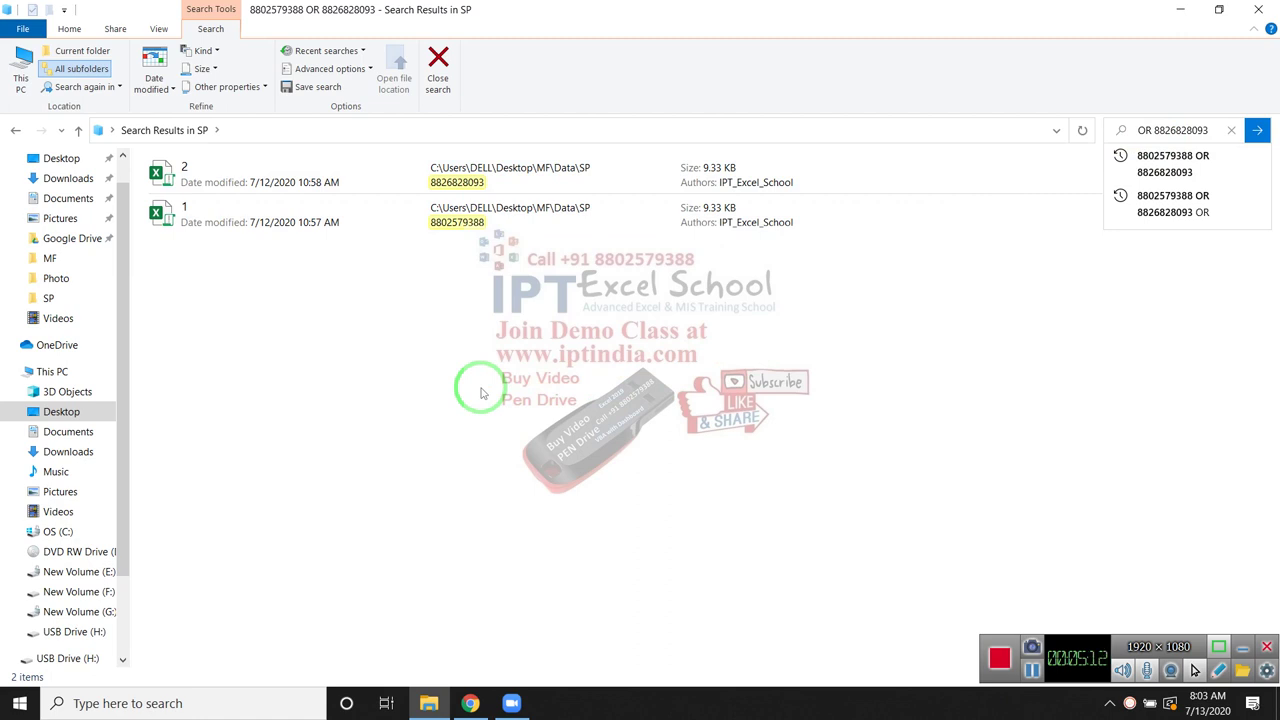
Minimize the File Explorer window to reveal the desktop
click(1174, 10)
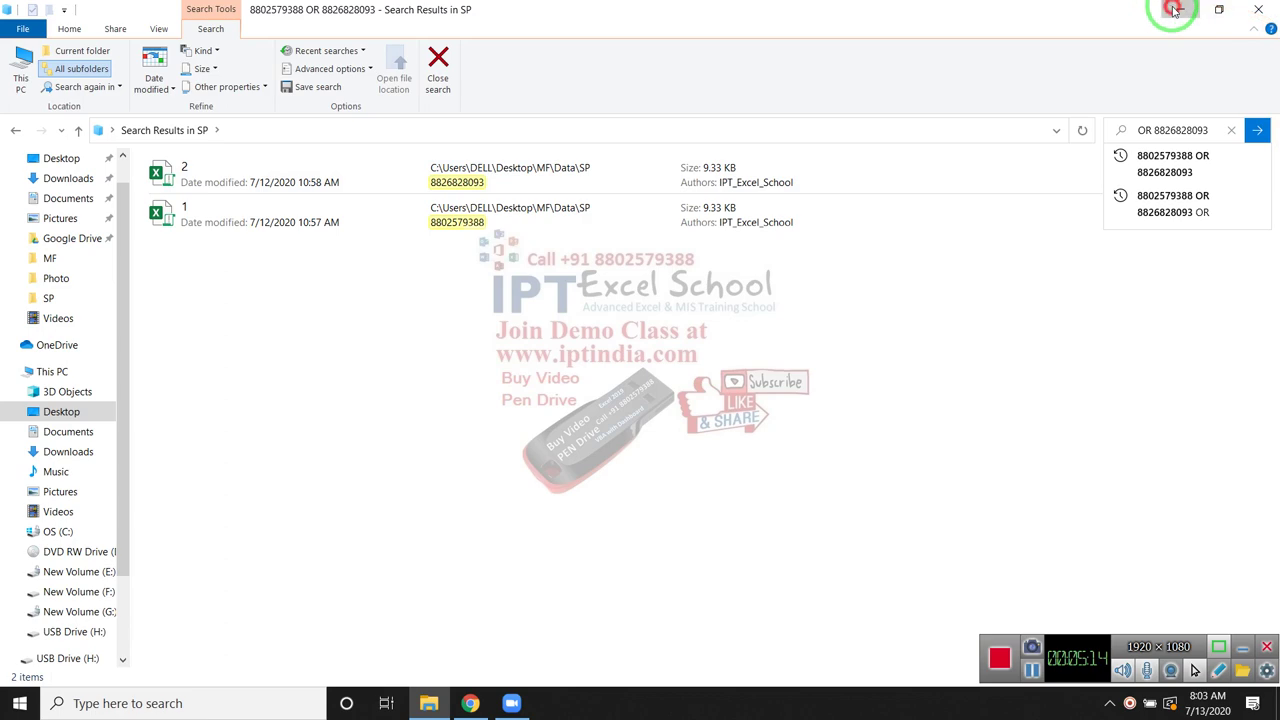